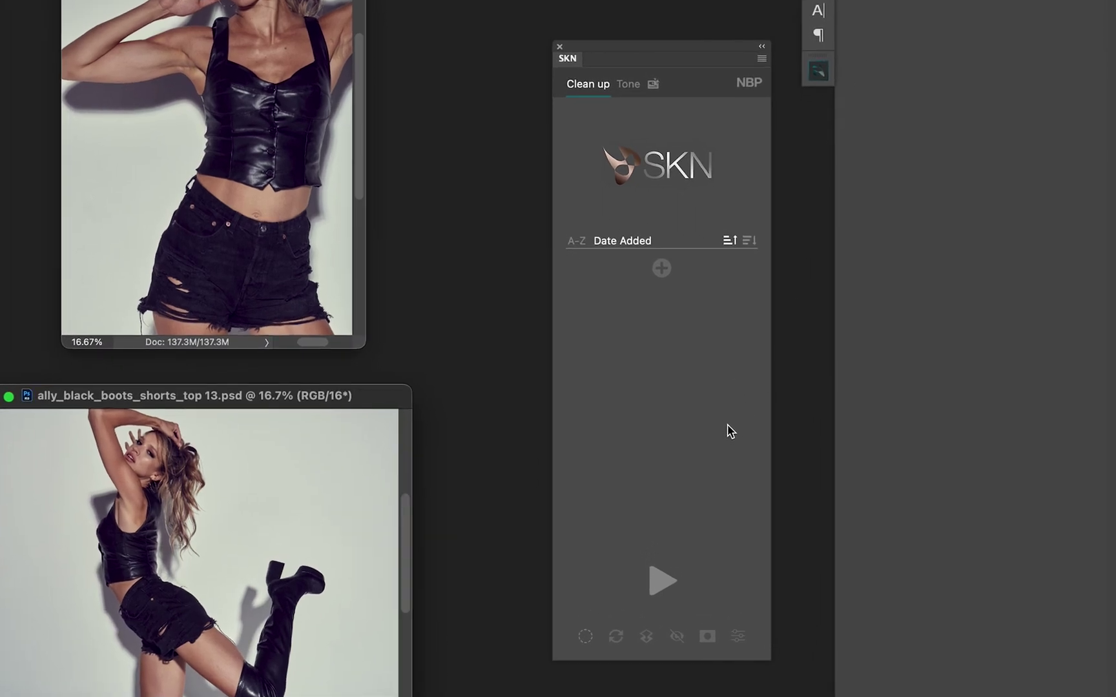
- Load the SKN default presets, check the Tone list, then return to Clean up
click(762, 60)
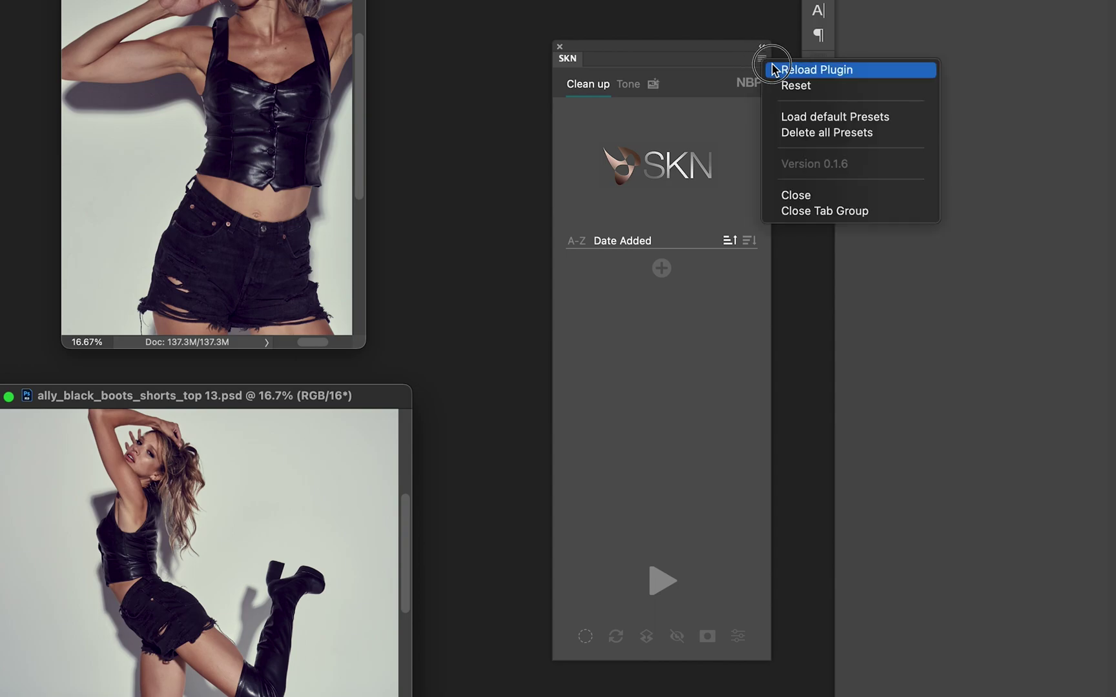
click(829, 93)
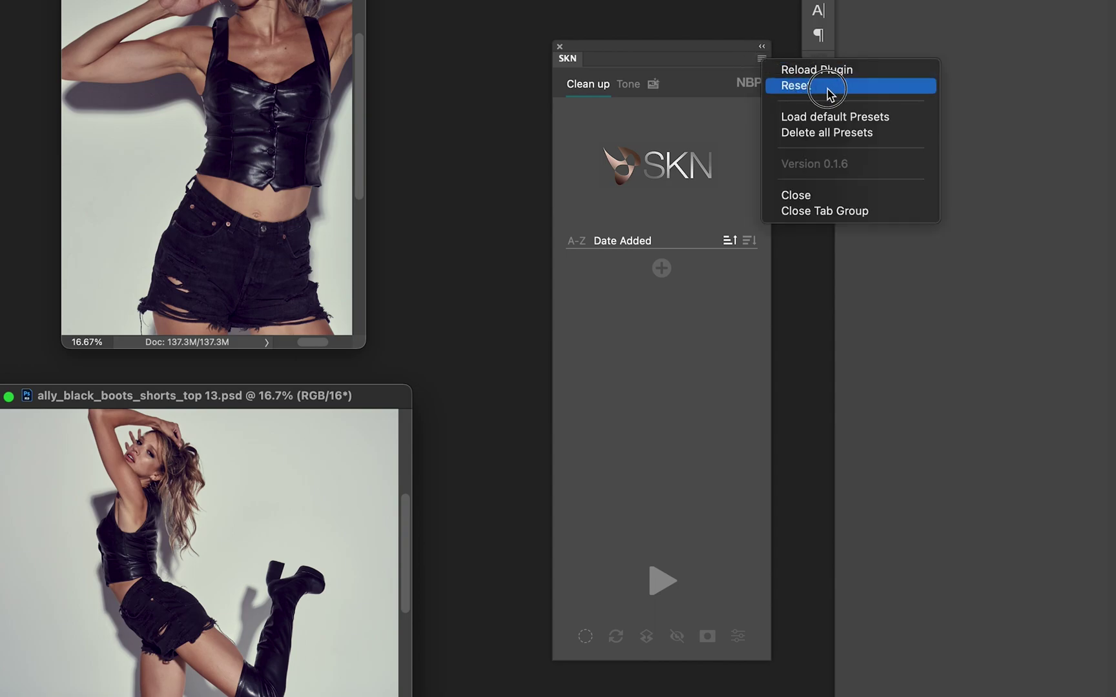
click(839, 120)
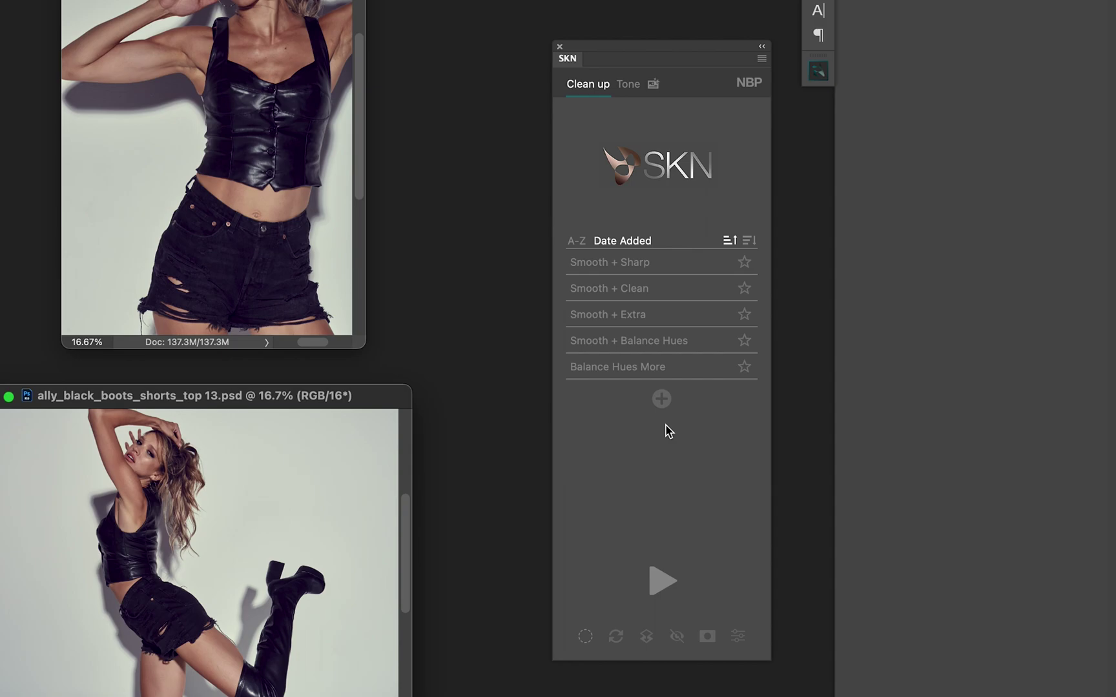
click(627, 85)
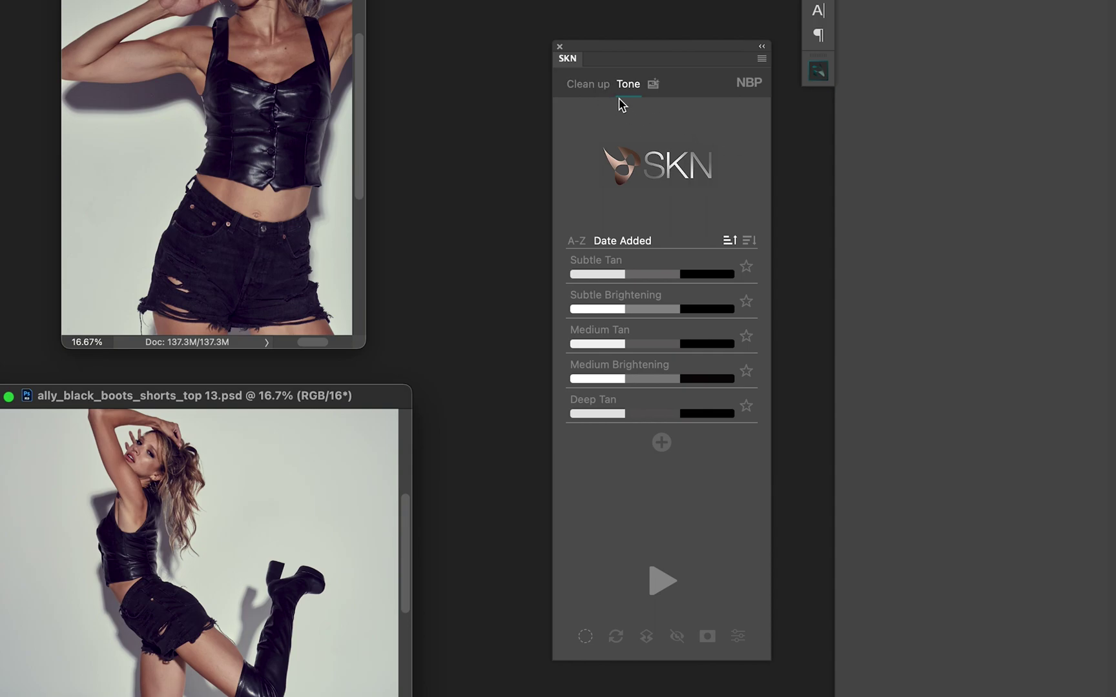
click(596, 88)
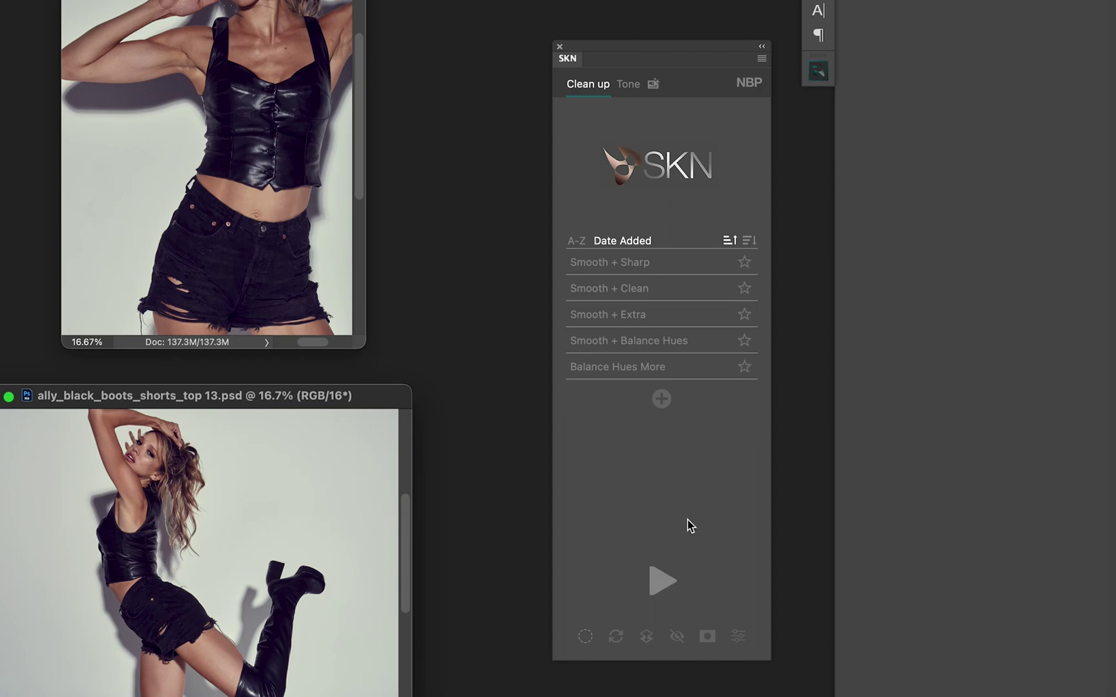
click(751, 87)
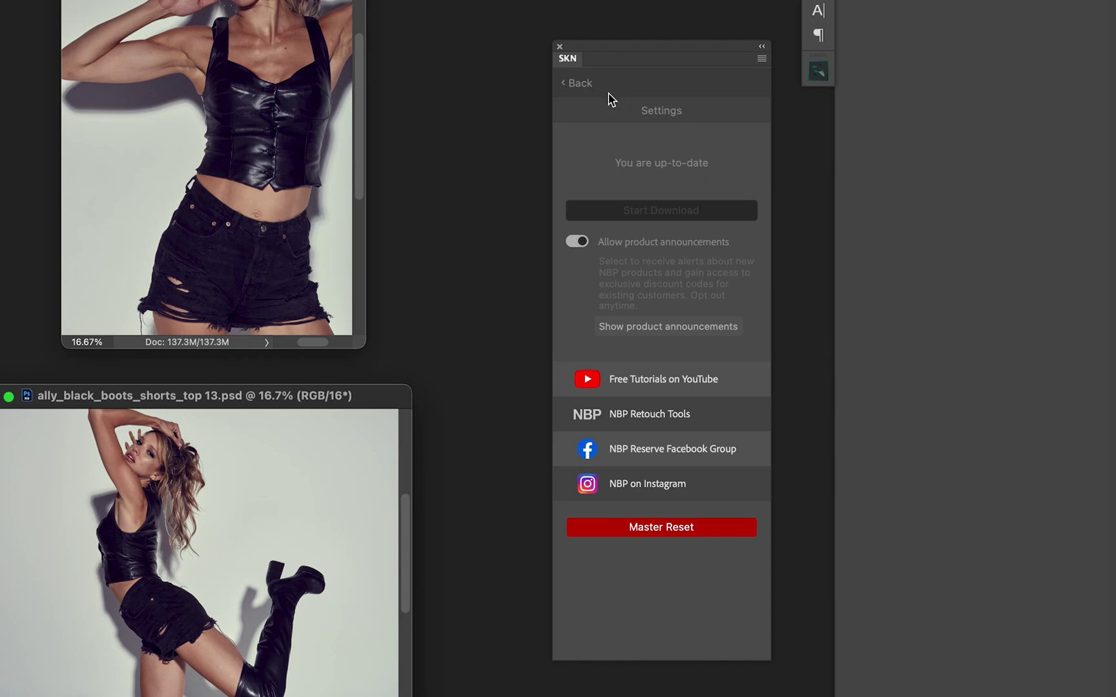
click(574, 83)
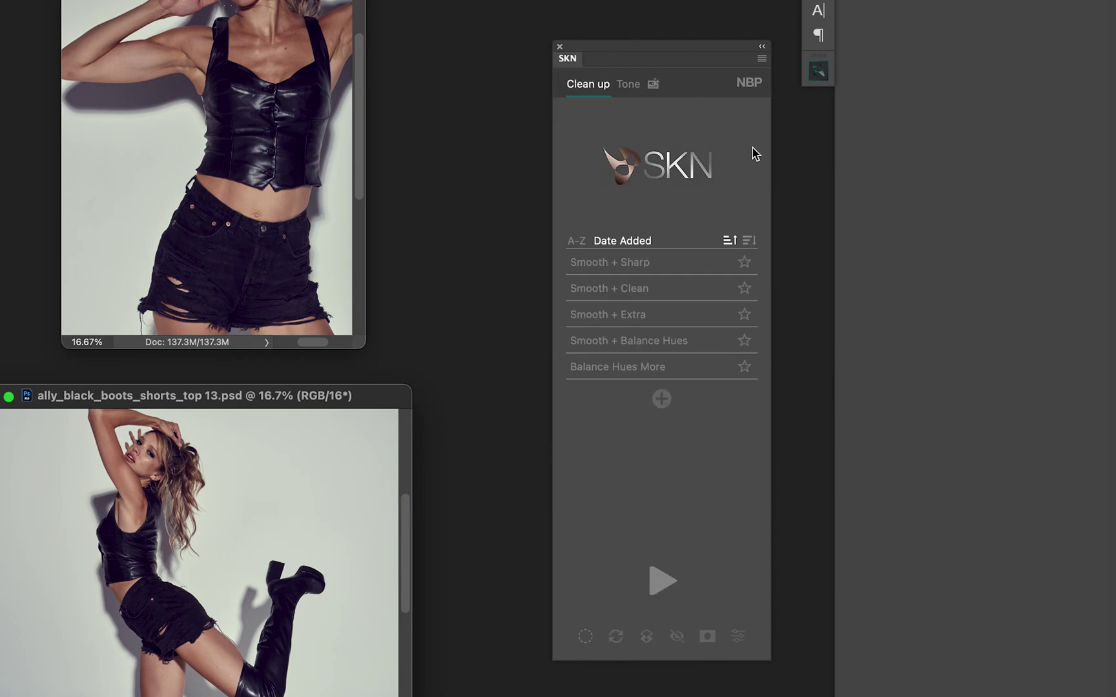
click(748, 84)
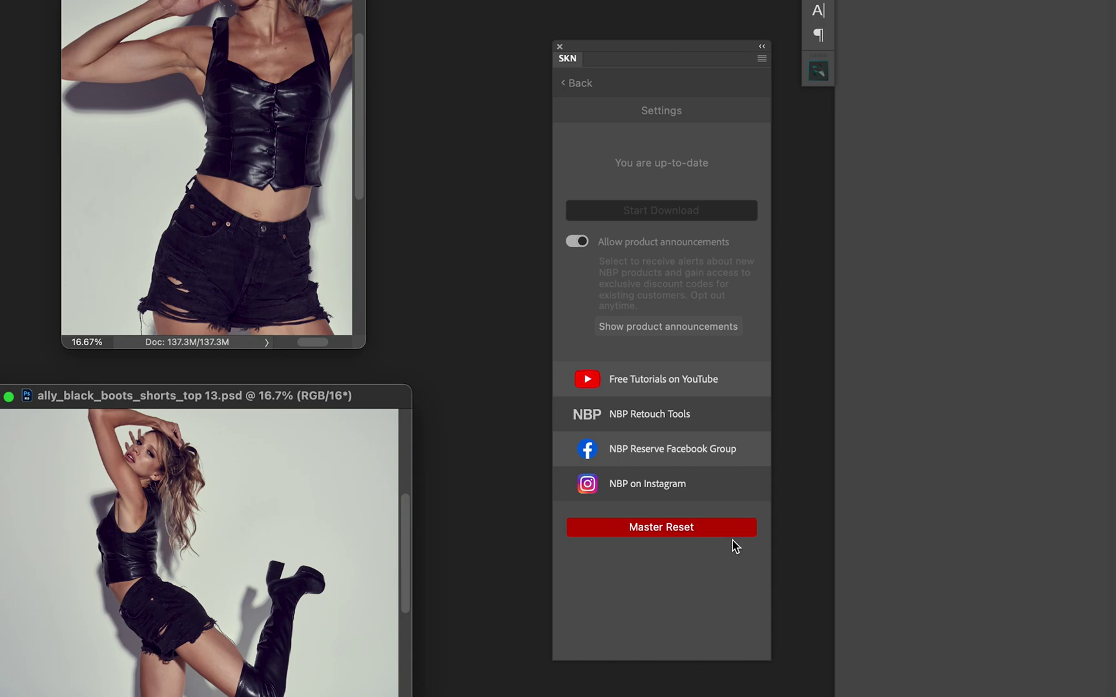
click(598, 90)
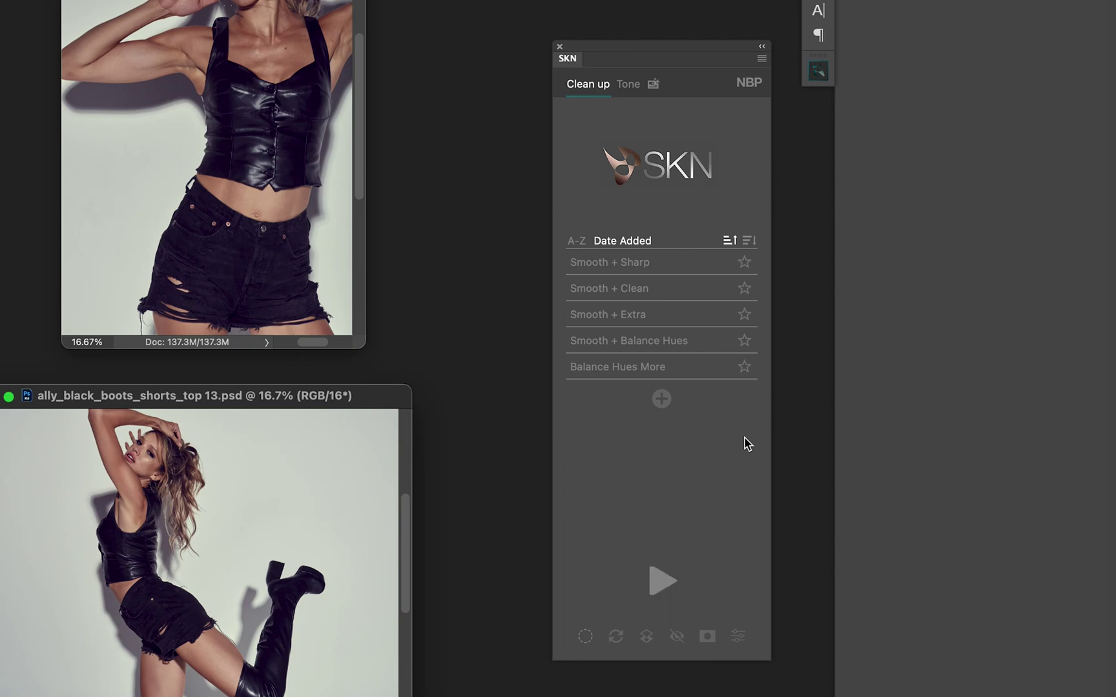
- Open Clean up Preferences, keeping group name SKN Clean Up and no main preset
click(661, 581)
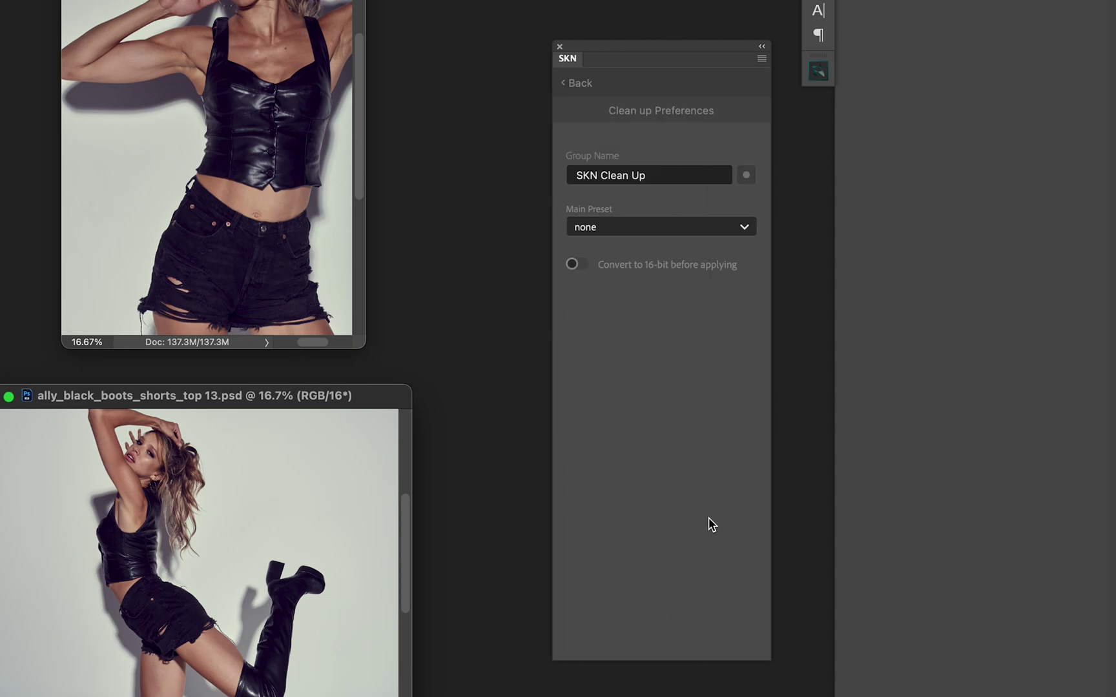
drag(649, 175, 572, 175)
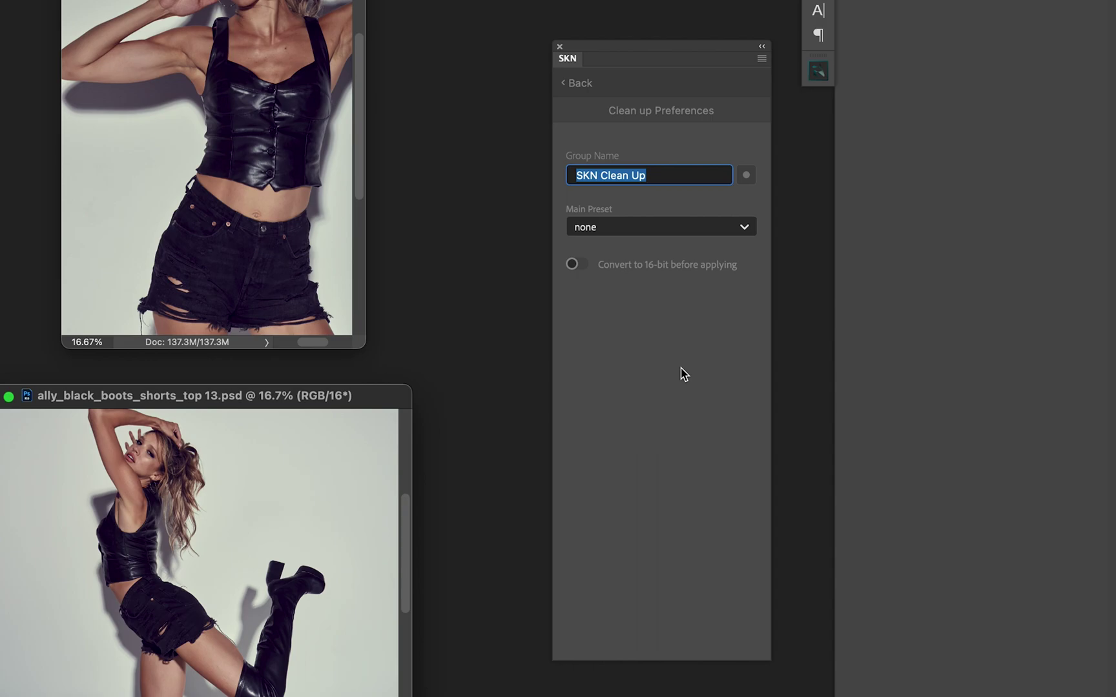
click(637, 228)
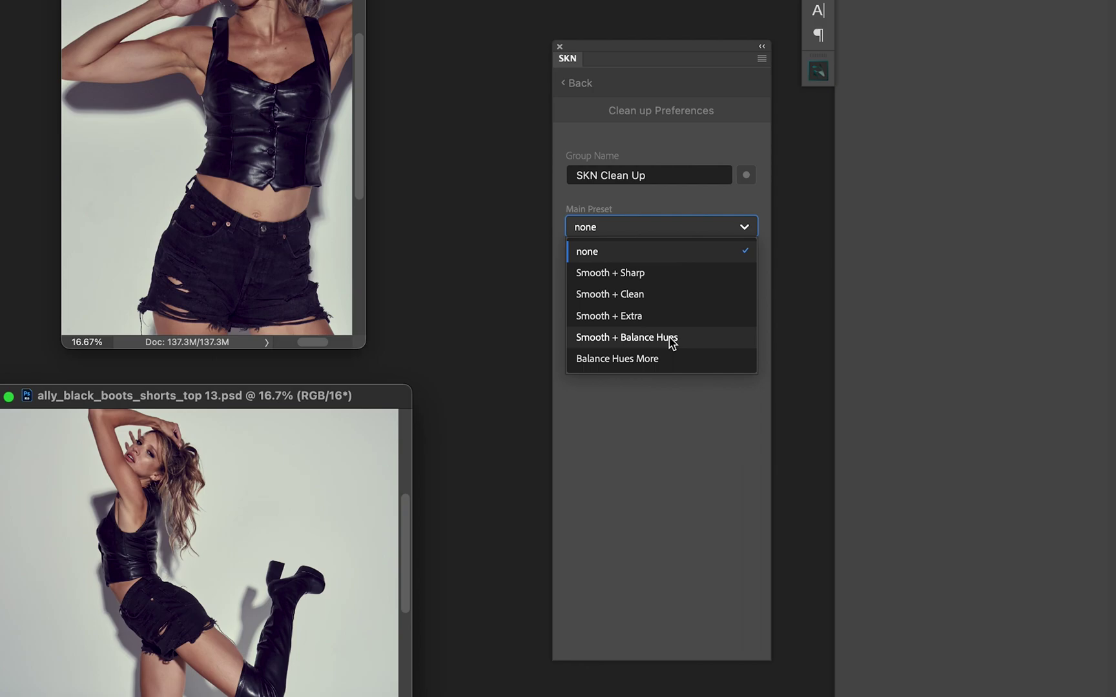
click(724, 564)
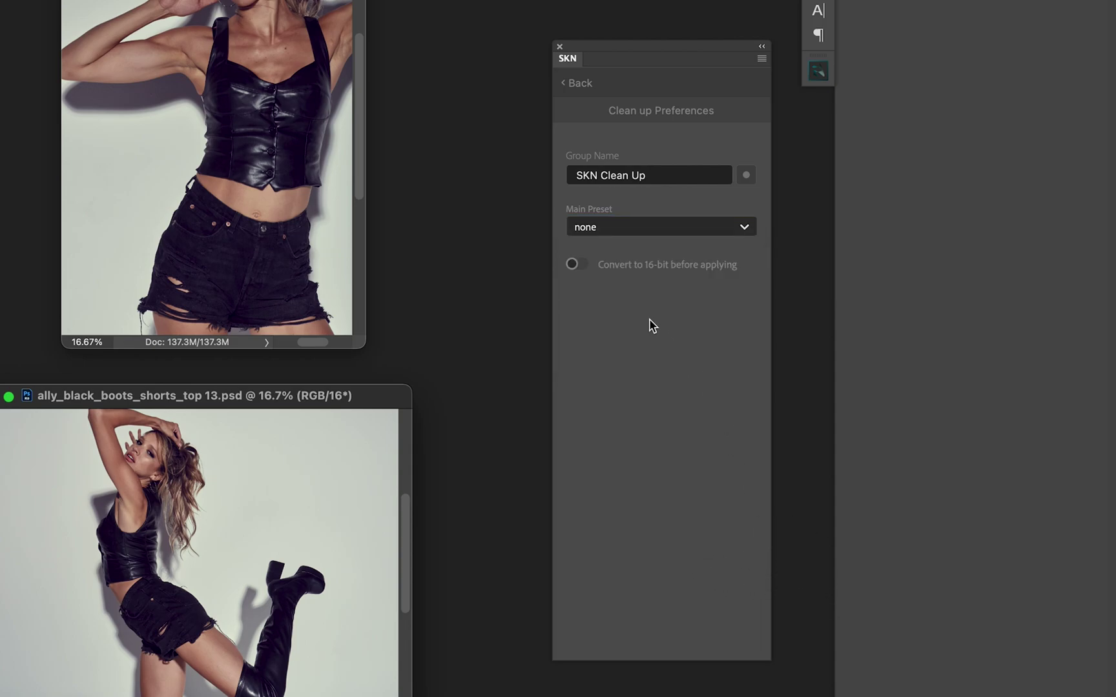
- Leave 16-bit conversion off and keep the default grey group colour
click(576, 265)
click(577, 264)
click(576, 264)
click(578, 264)
click(747, 176)
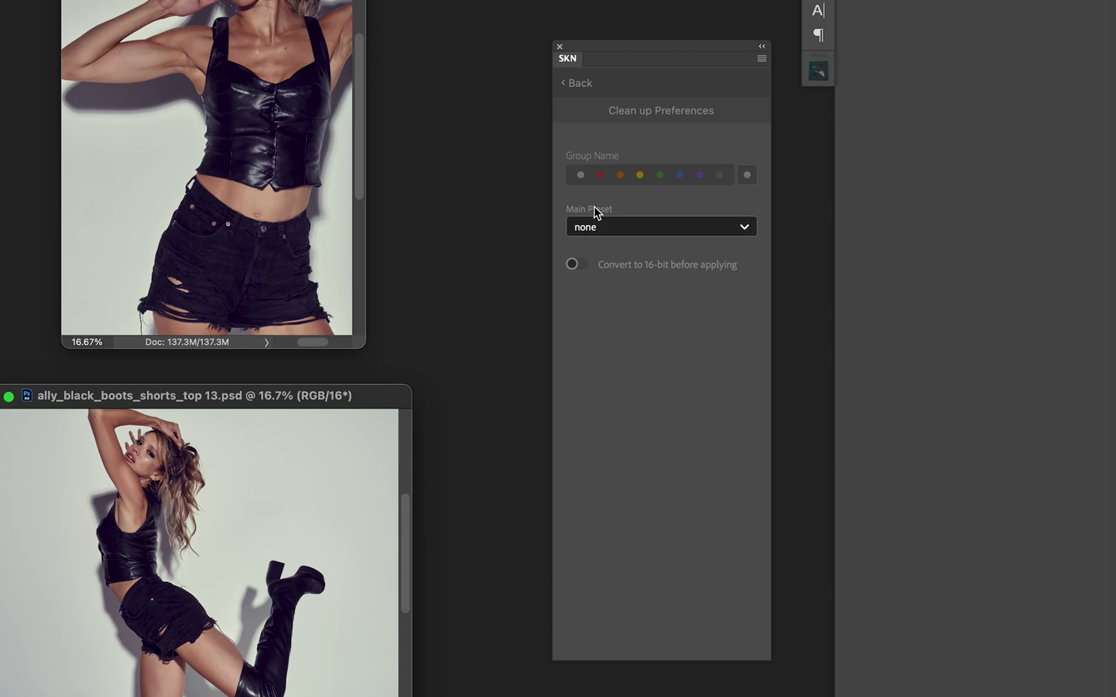
click(580, 175)
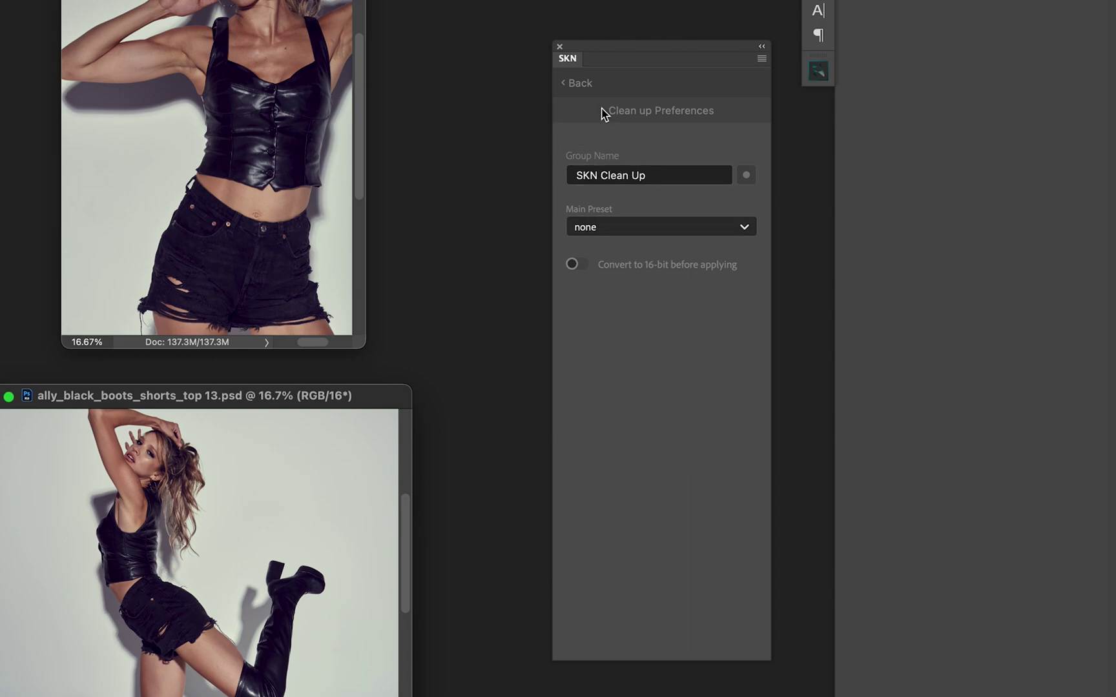
- Go back to the Clean up preset list and move the photo window up
click(581, 83)
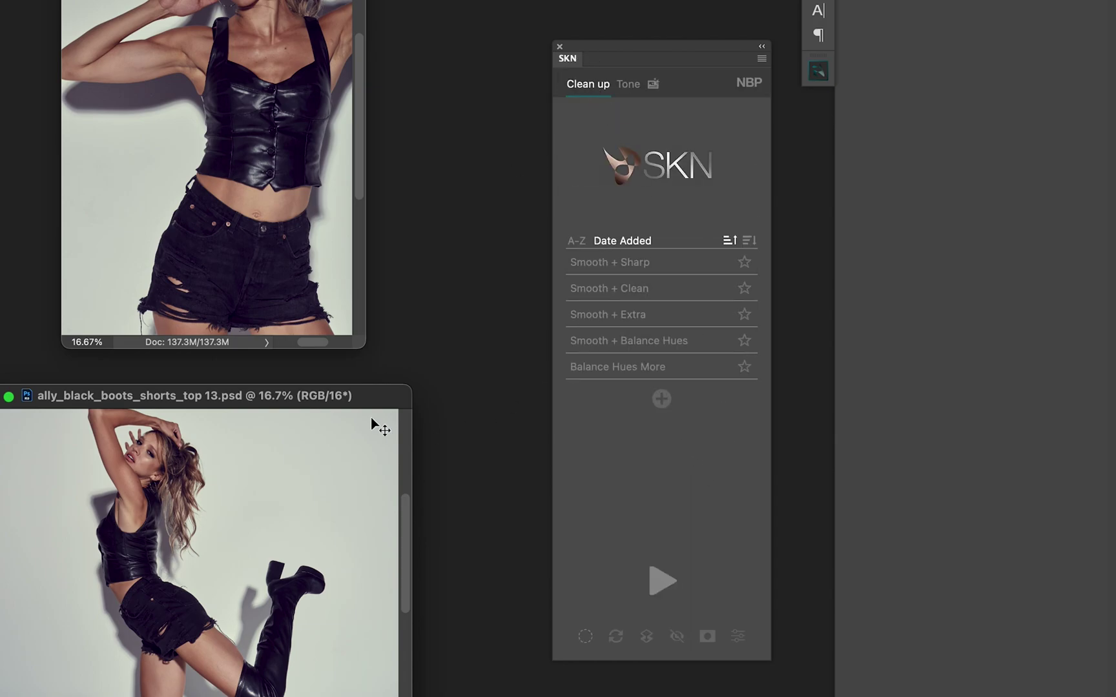
drag(338, 396, 352, 324)
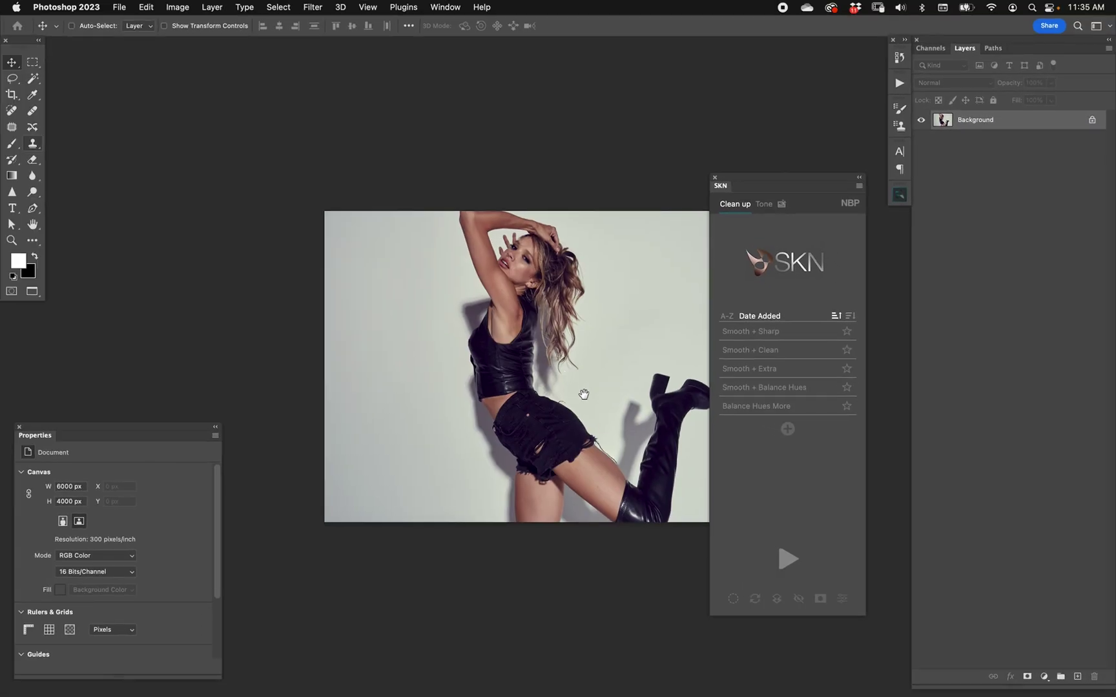
drag(583, 394, 456, 302)
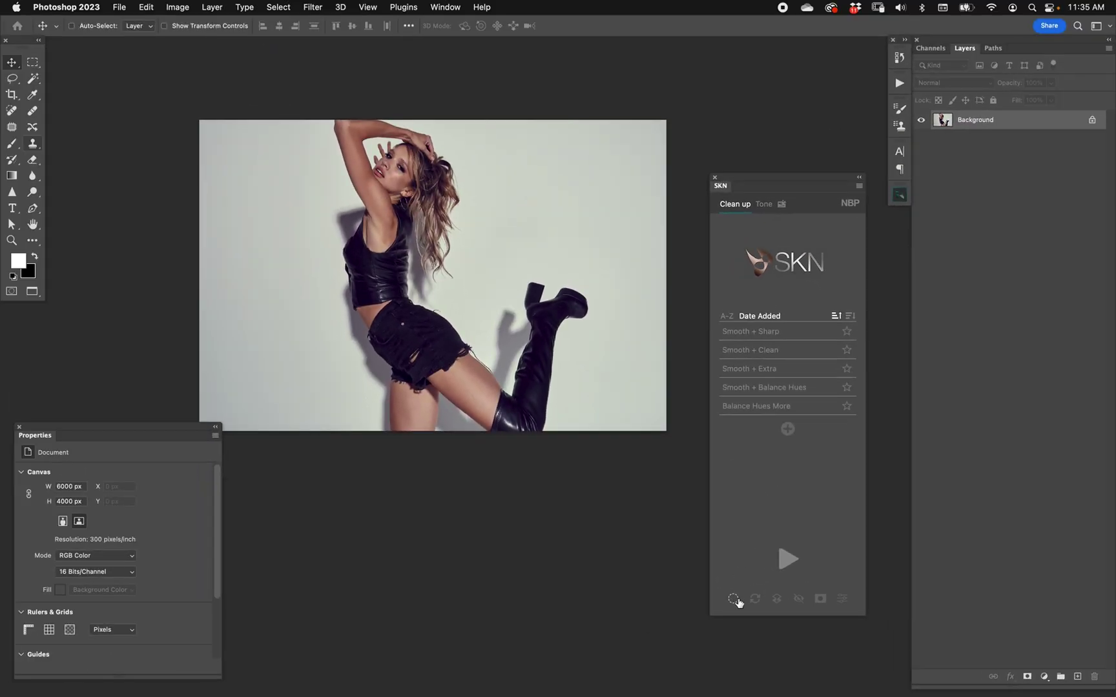
- Auto-select the model's skin and add a Curves adjustment masked to it
click(733, 599)
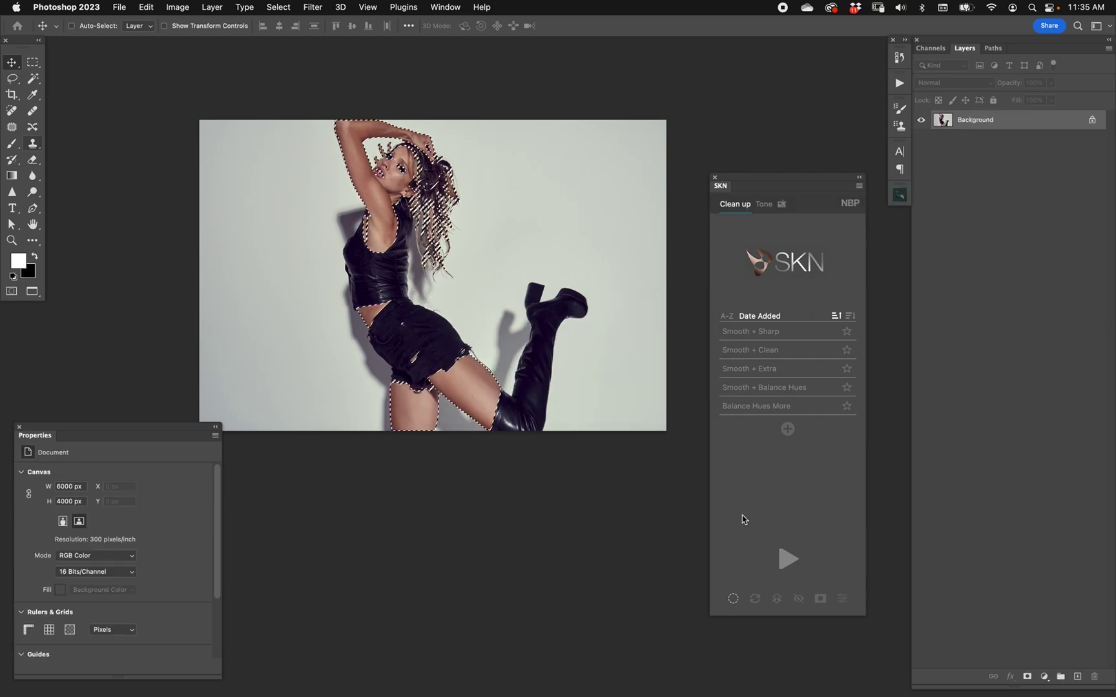
click(1044, 676)
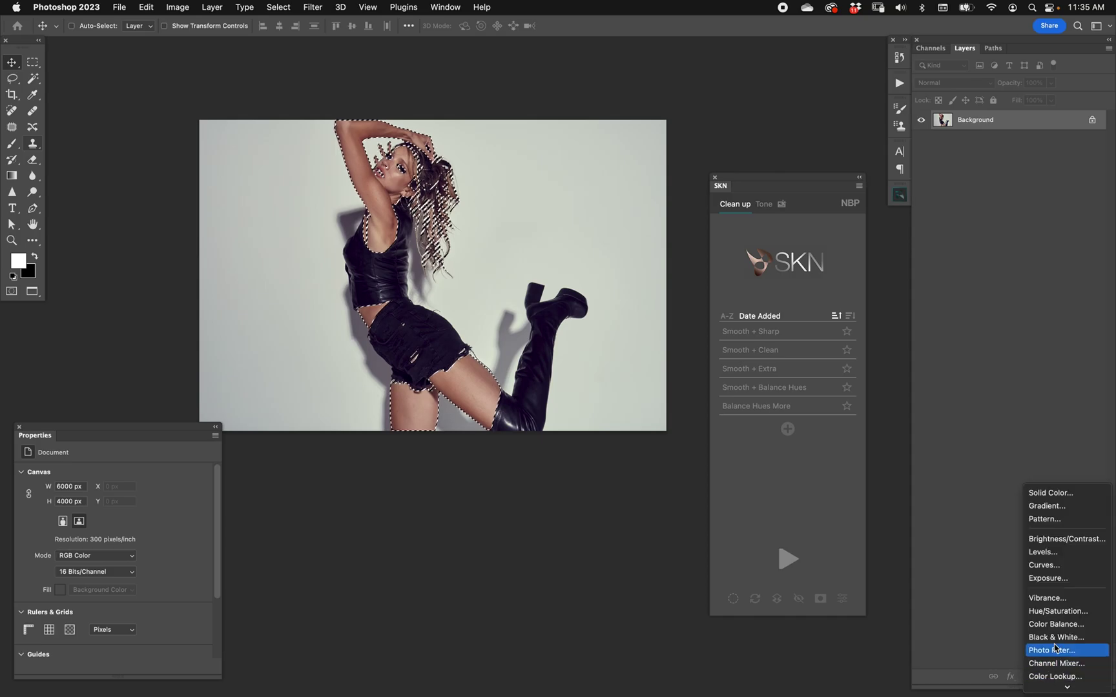
click(1068, 567)
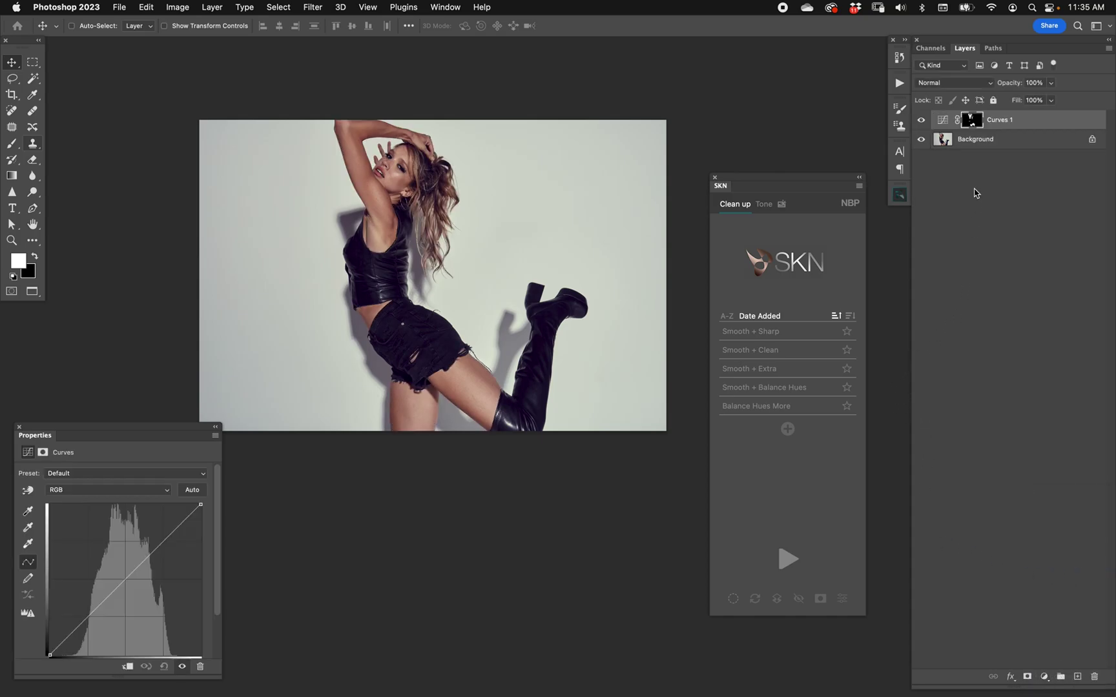
- Inspect the Curves 1 mask zoomed in and fitted, then undo the Curves layer
alt+click(972, 120)
key(super+plus)
key(super+plus)
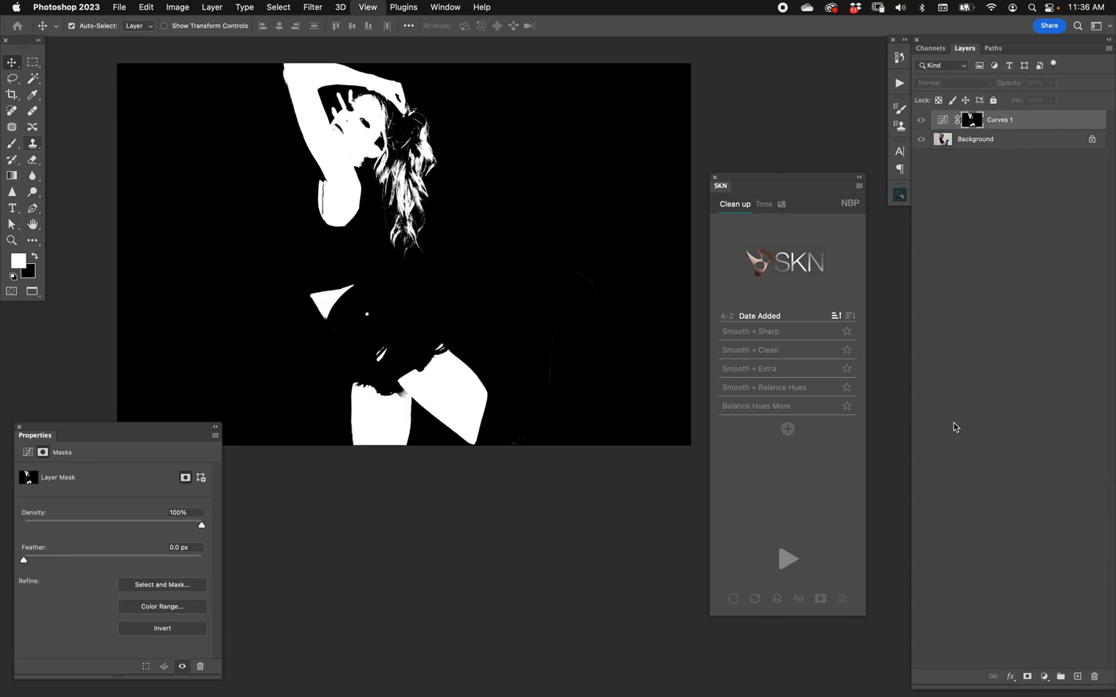
key(super+0)
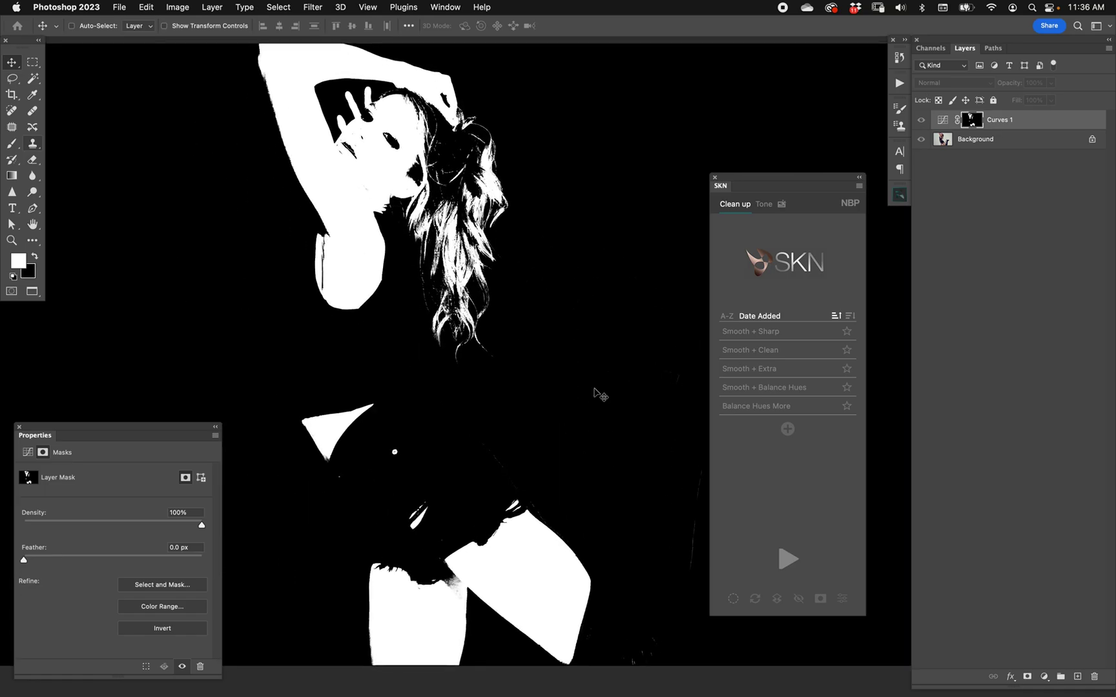
key(super+z)
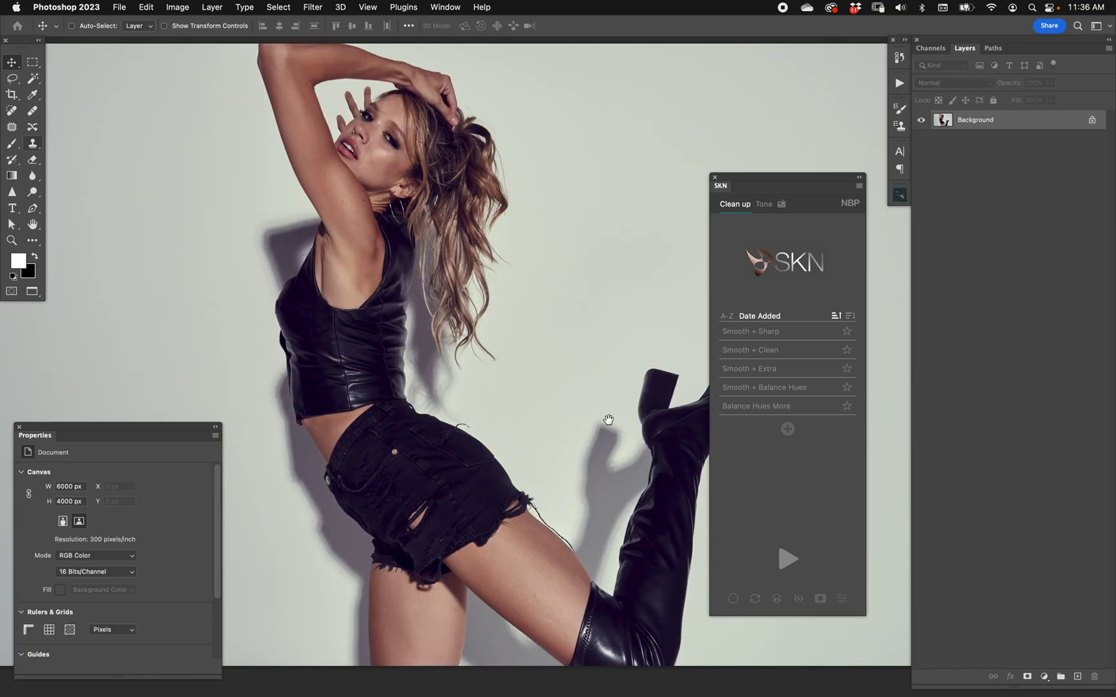
scroll(600, 414, right, 2)
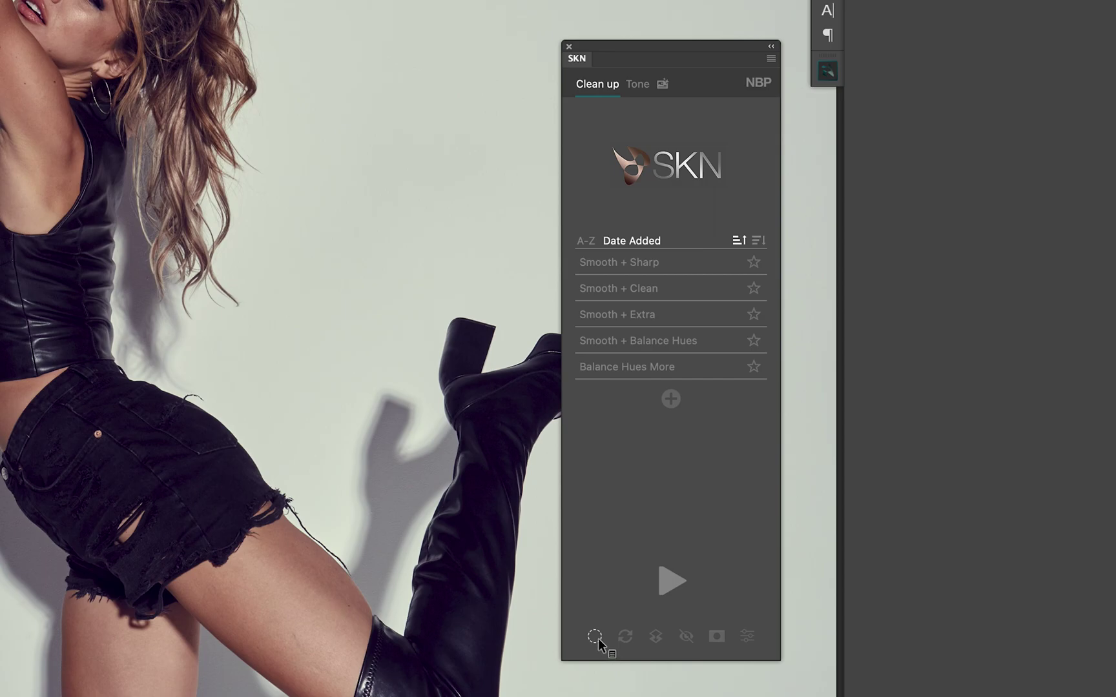
- In skin selection preferences, try very tight Fuzziness, then return to average
click(595, 637)
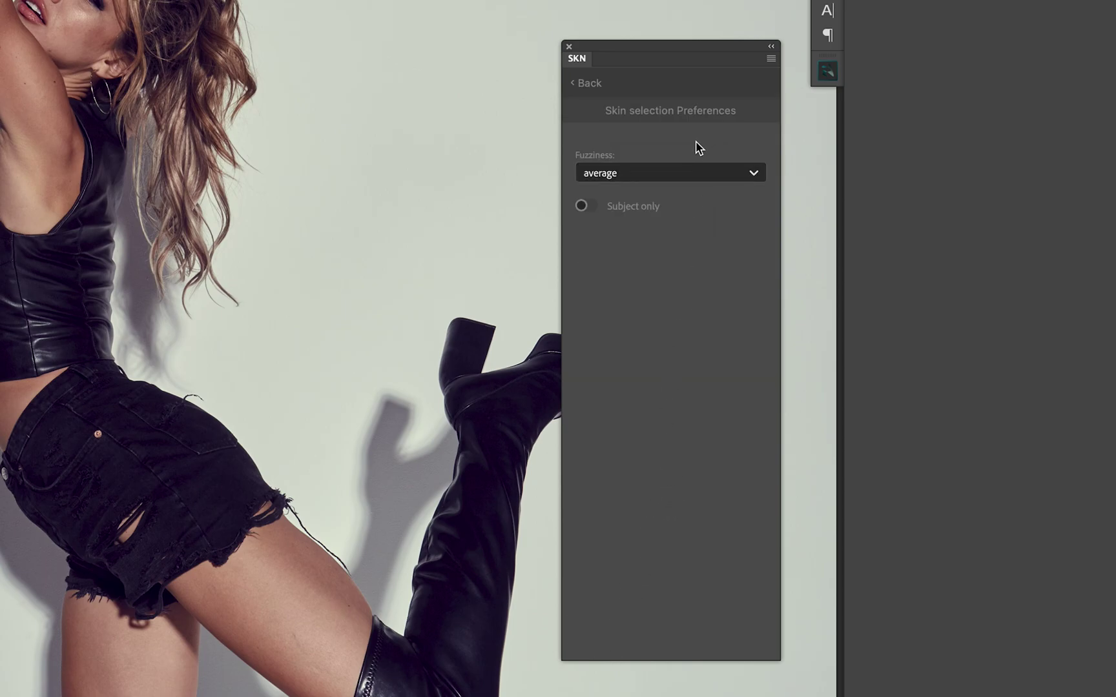
click(668, 173)
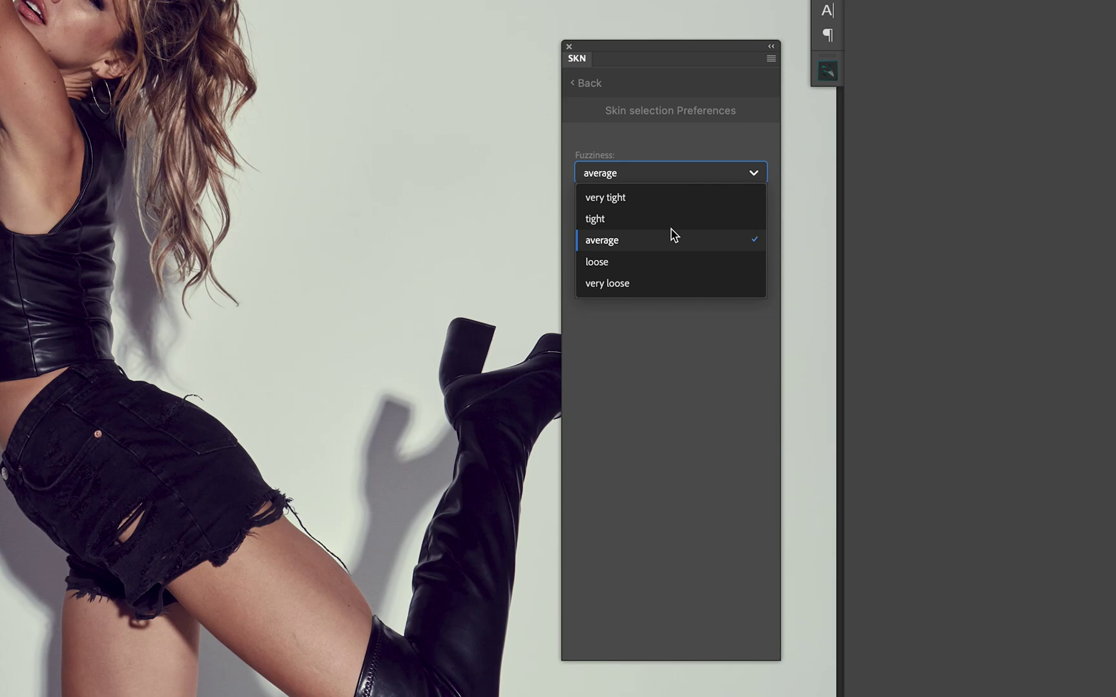
click(624, 199)
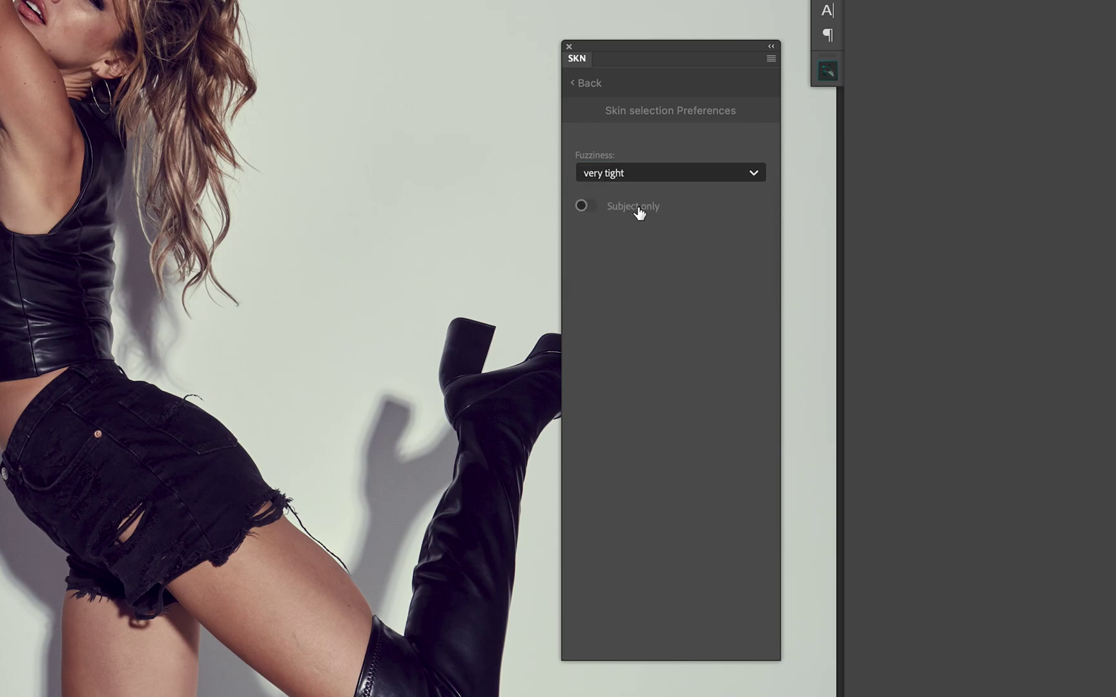
click(632, 174)
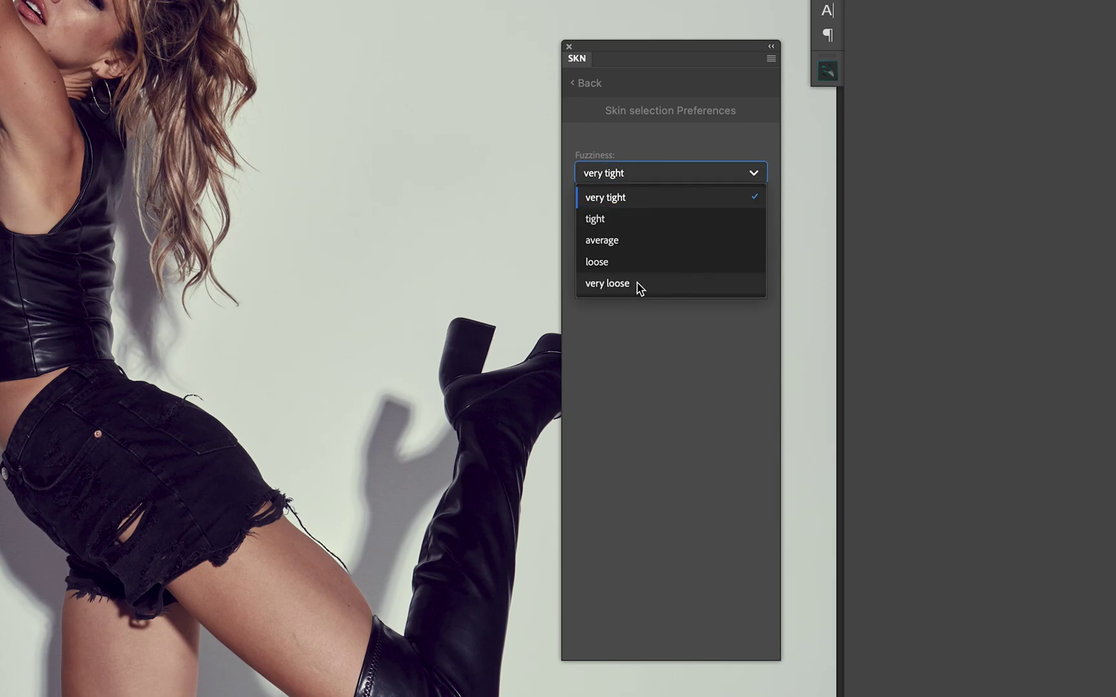
click(635, 242)
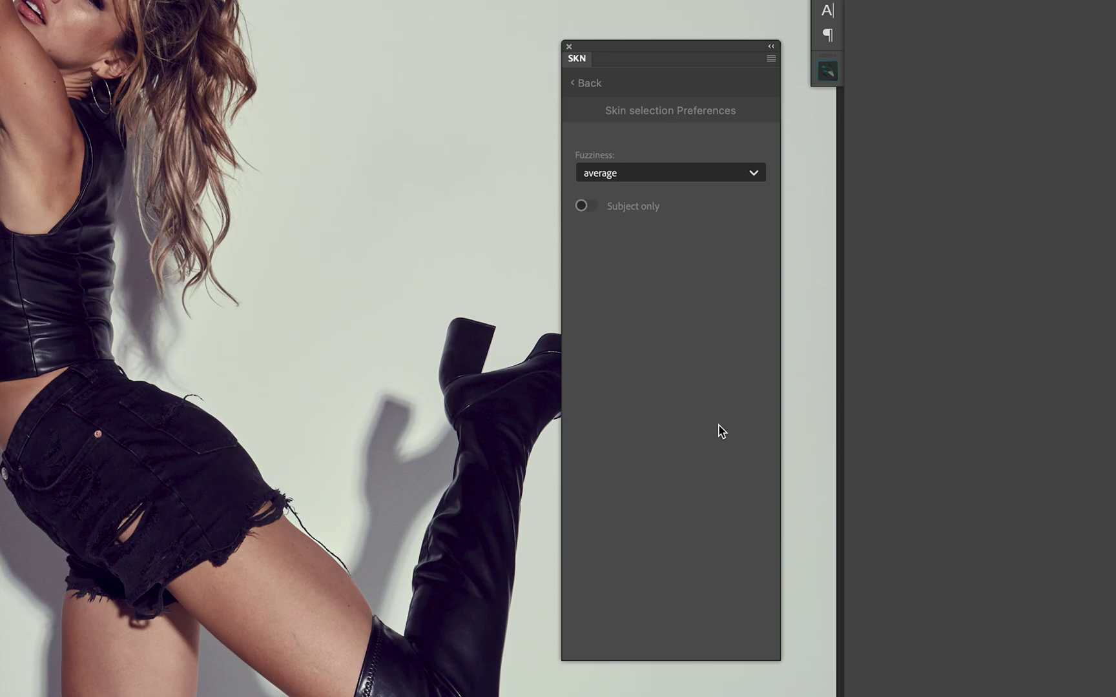
- Try very loose Fuzziness, settle on average, and toggle Subject only on then off
click(715, 173)
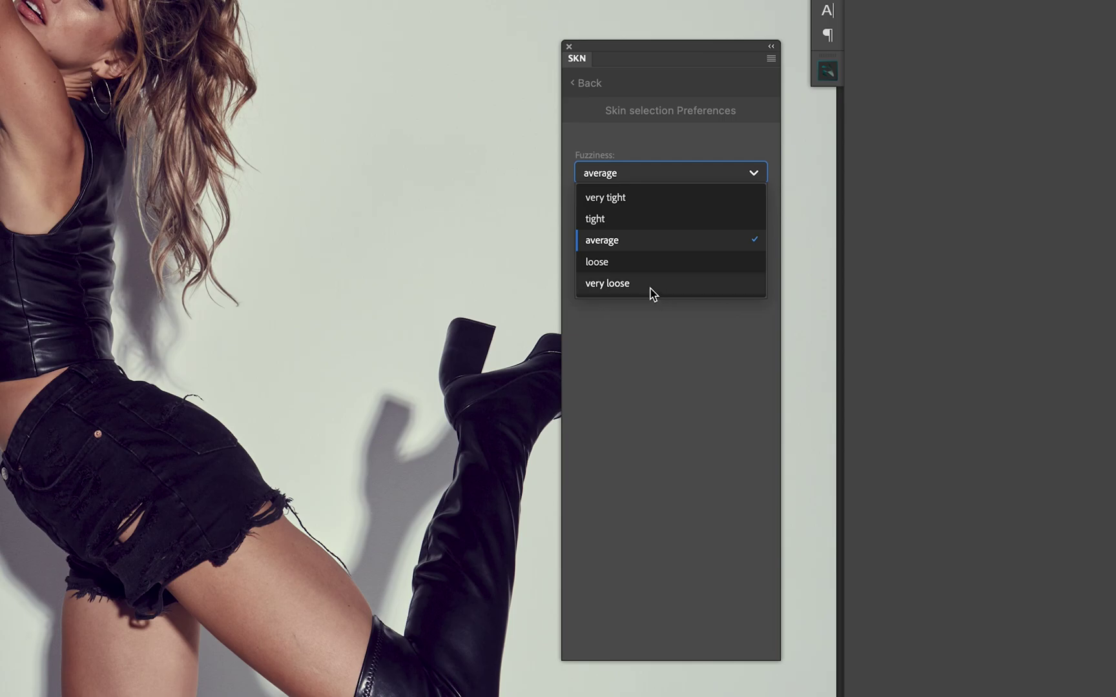
click(652, 287)
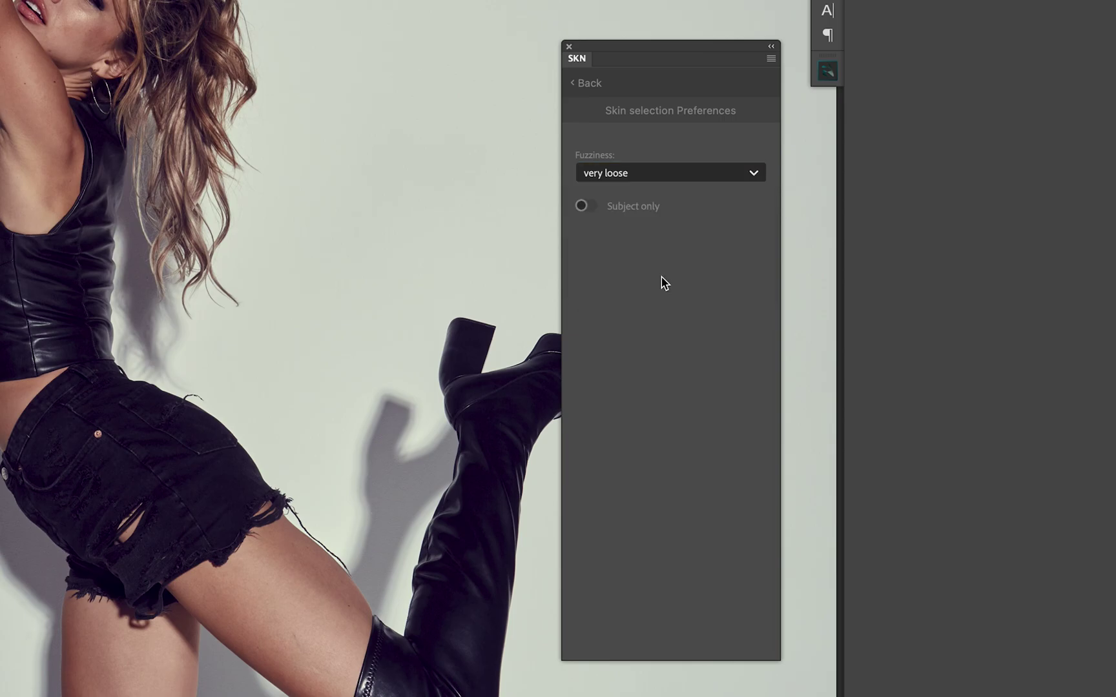
click(647, 180)
click(645, 240)
click(588, 206)
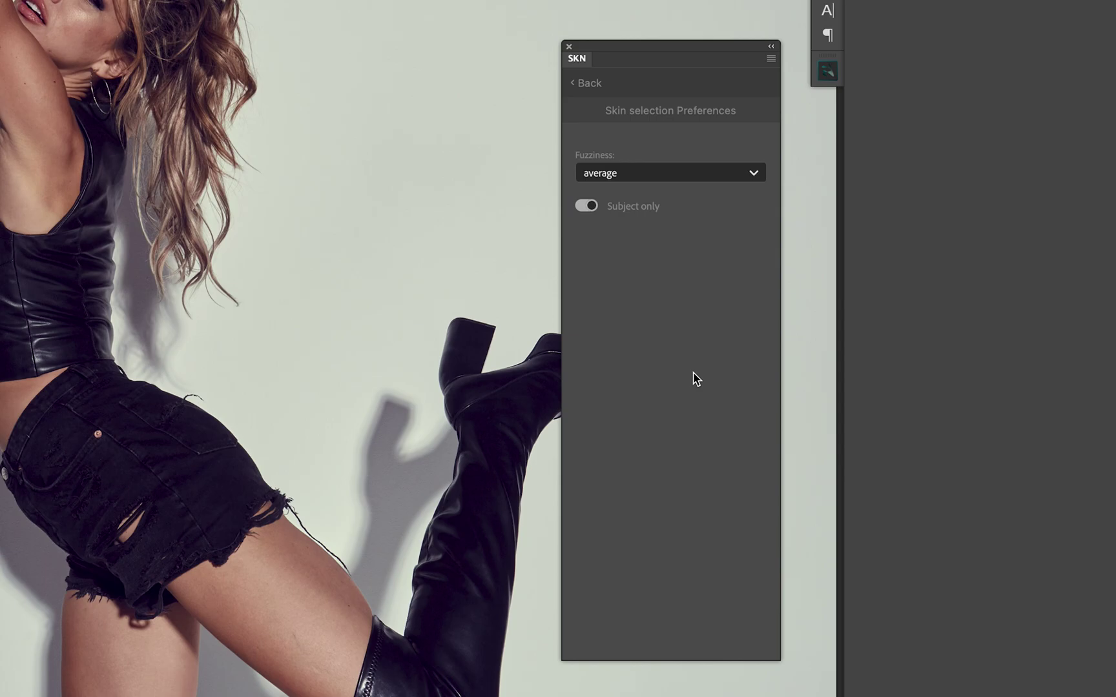
click(589, 208)
- Back on the Clean up list, run the Smooth + Extra preset on the photo
click(589, 84)
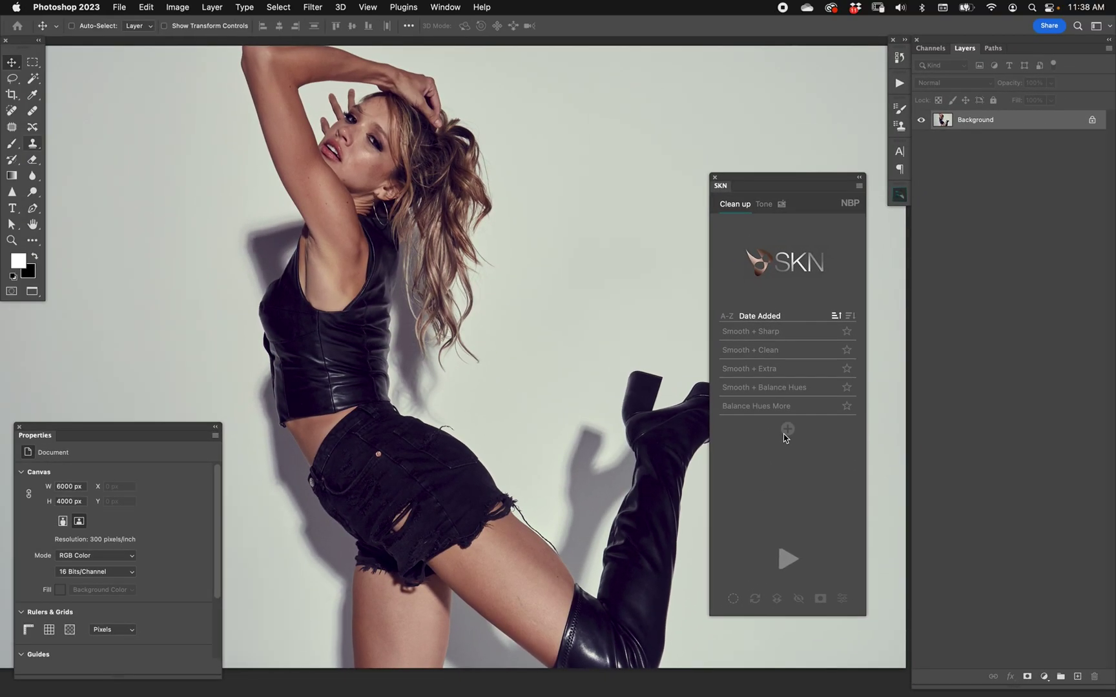
click(785, 373)
click(787, 560)
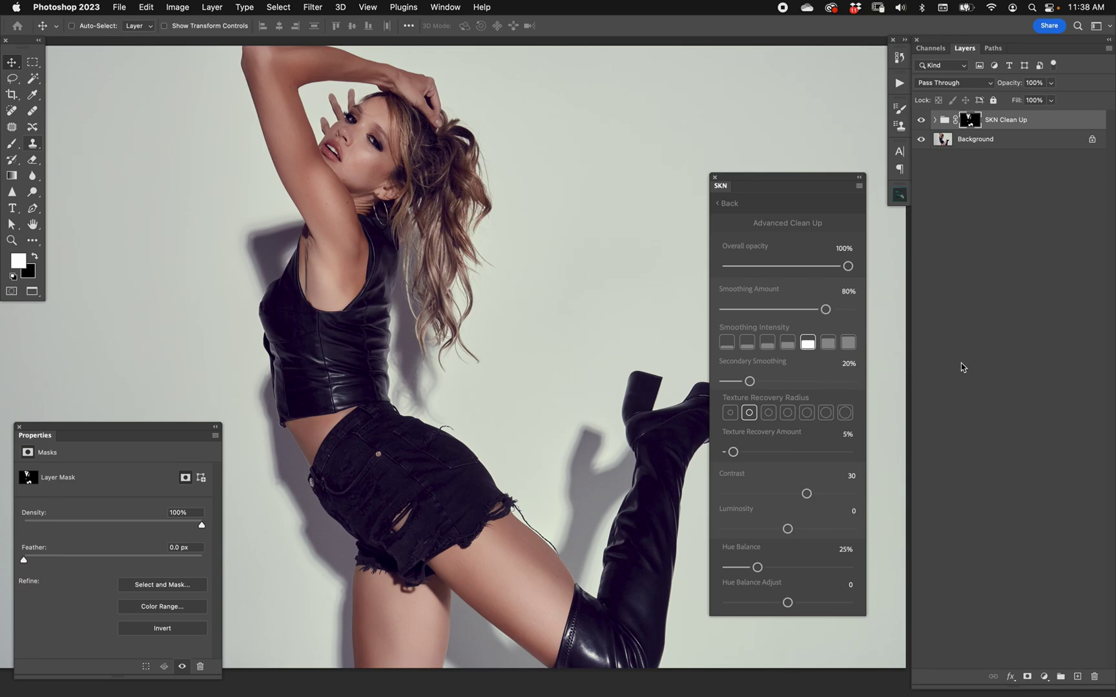
- View the SKN Clean Up skin mask on canvas, then return to the colour photo
alt+click(970, 122)
alt+click(970, 122)
click(727, 203)
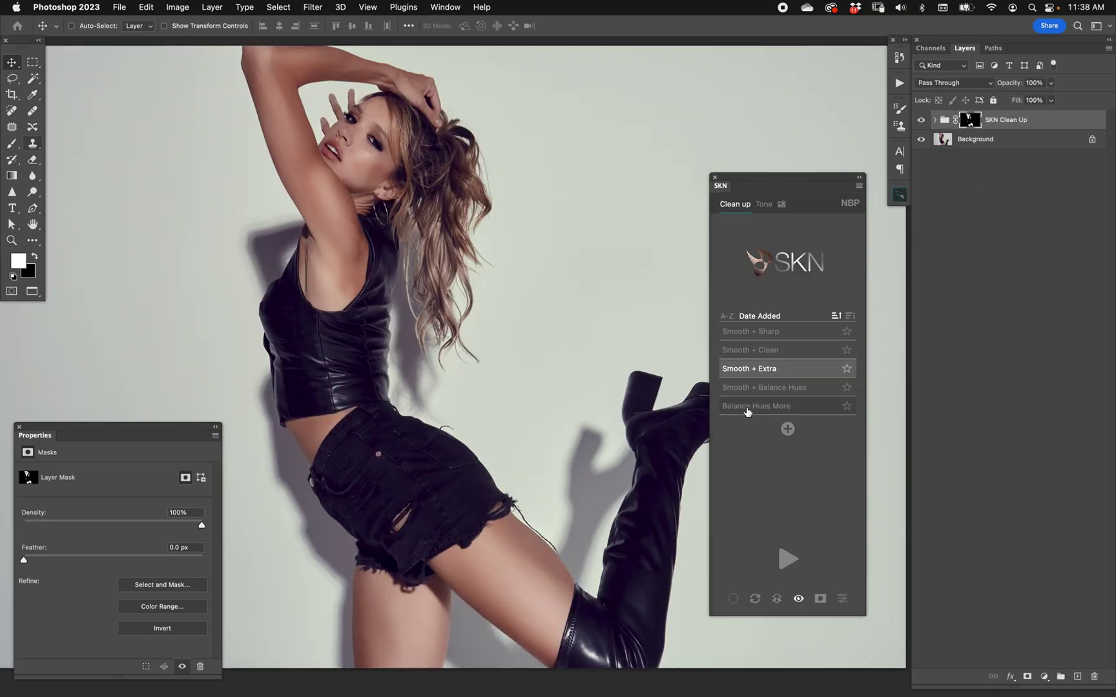
click(821, 599)
click(820, 599)
- Zoom in on the face and hand, toggling the clean-up group off and on
key(z)
drag(377, 170, 417, 155)
drag(567, 362, 590, 257)
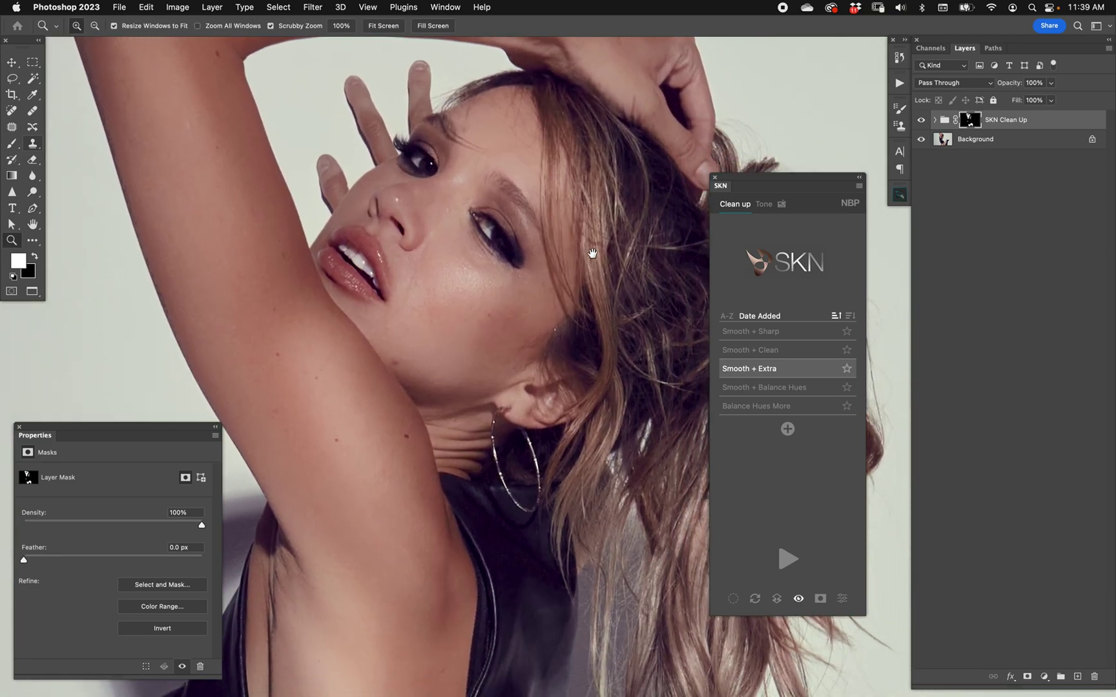
click(921, 120)
click(921, 120)
- Compare skin with and without the retouch, checking the mask before showing the group again
click(799, 599)
click(800, 602)
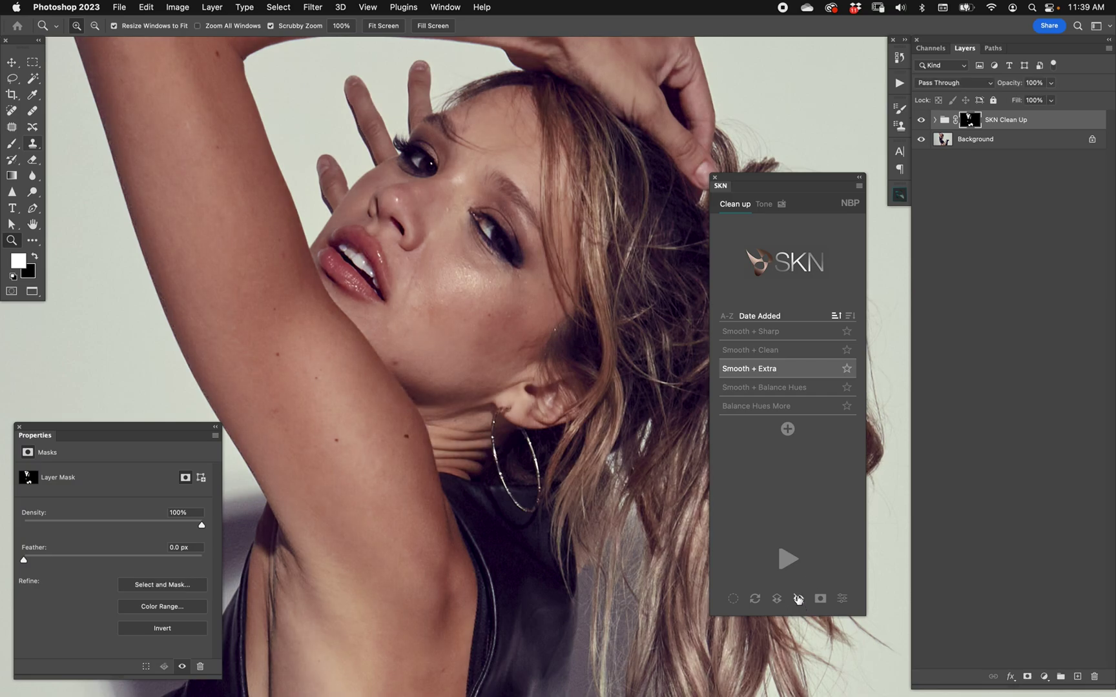
click(799, 601)
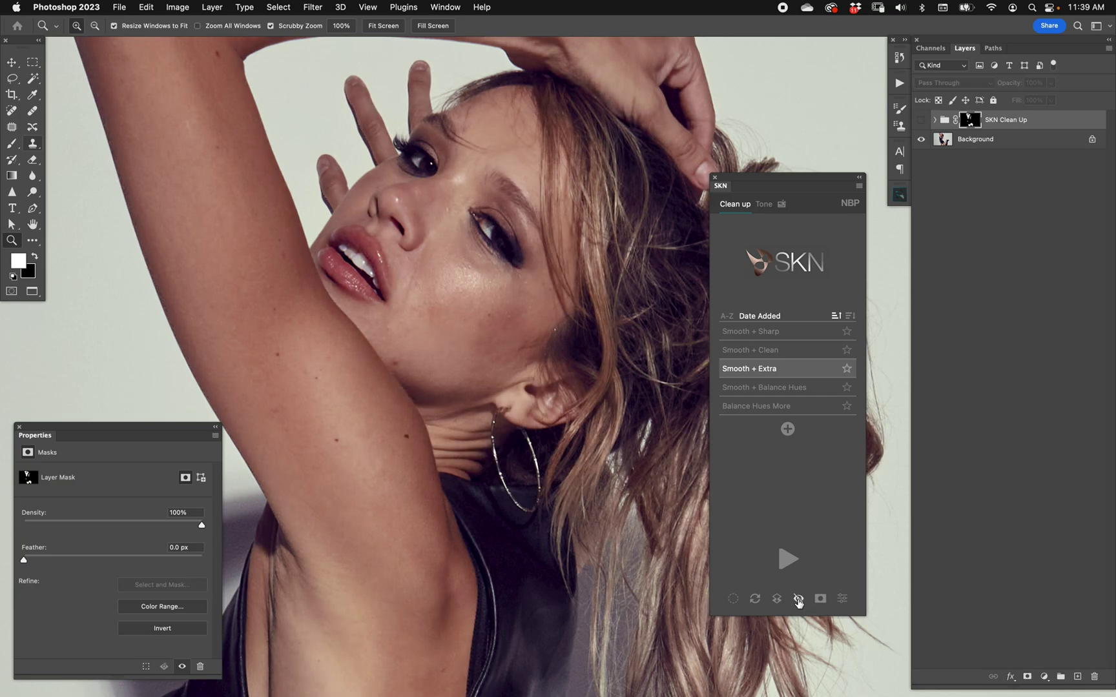
click(801, 604)
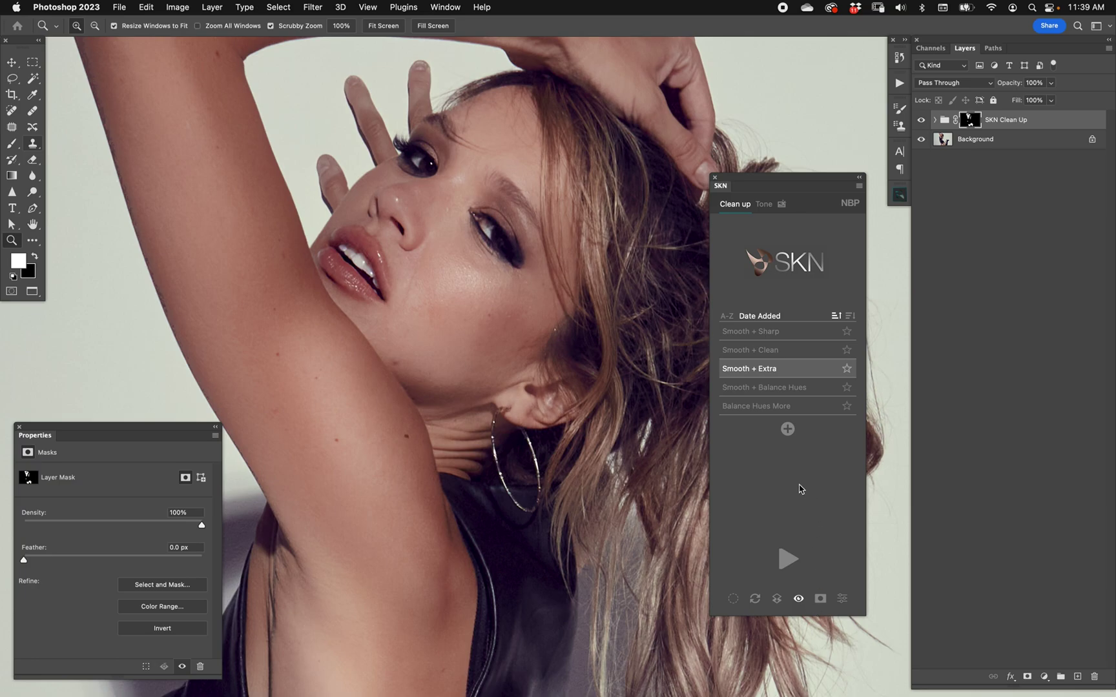
click(821, 599)
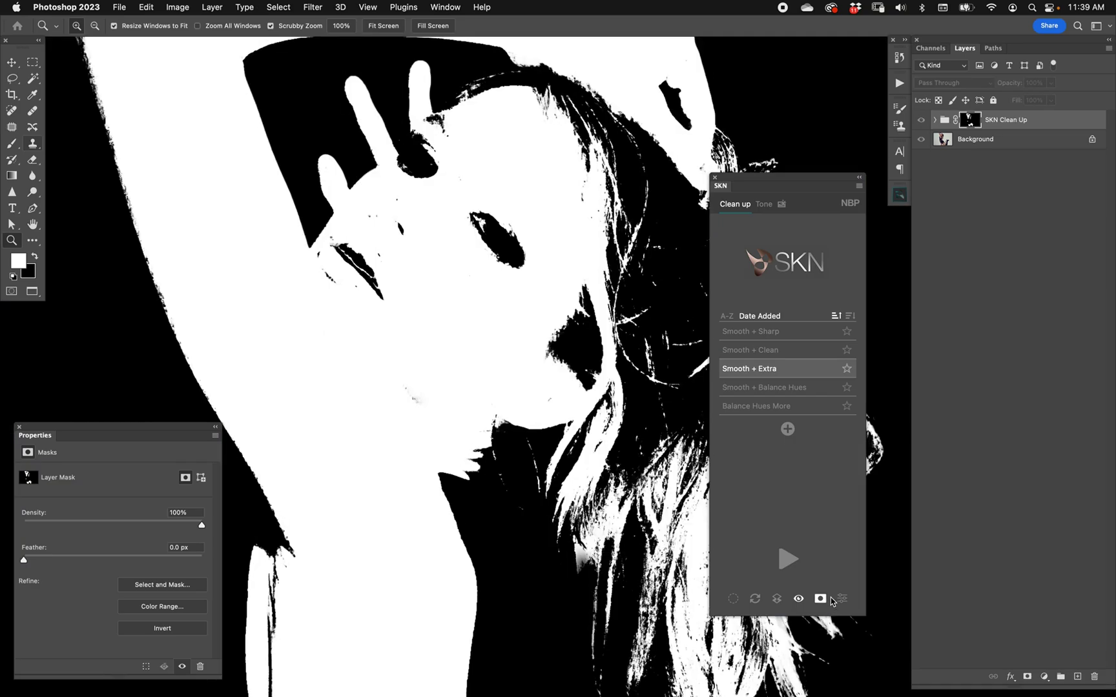
click(799, 601)
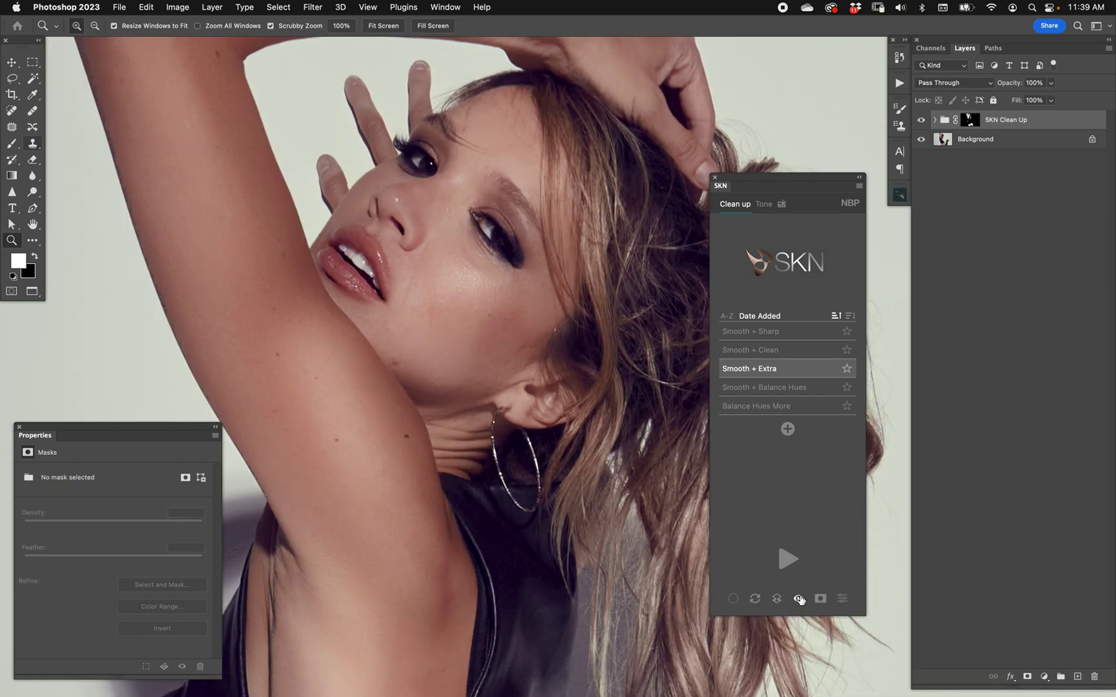
click(800, 600)
drag(949, 123, 1094, 675)
click(764, 204)
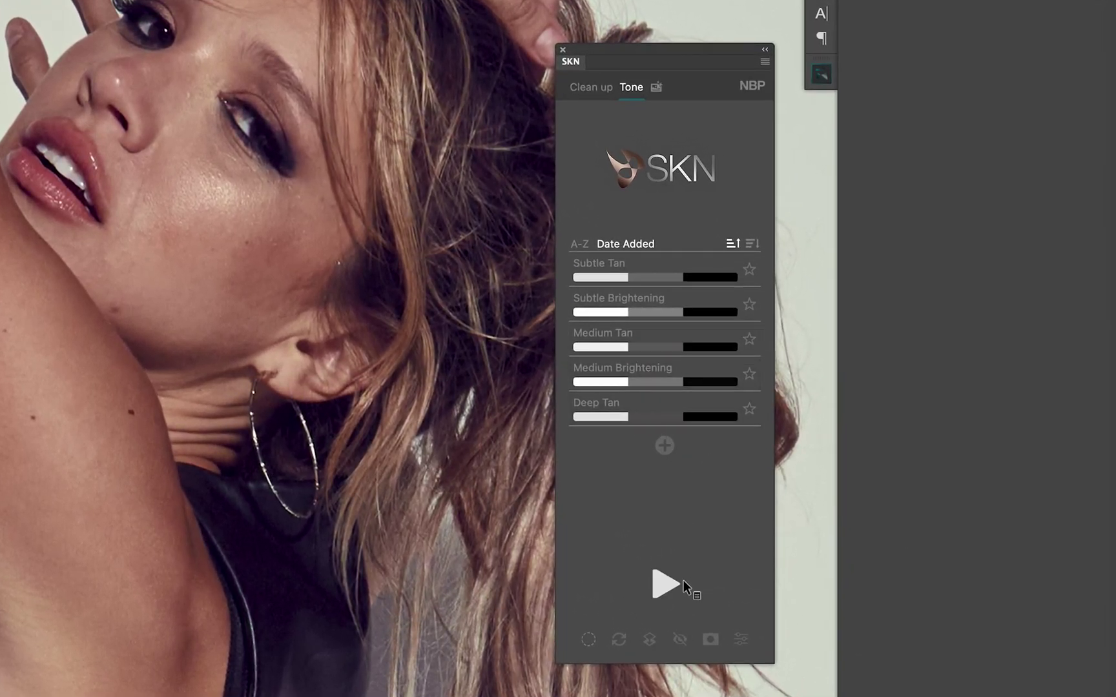
click(671, 587)
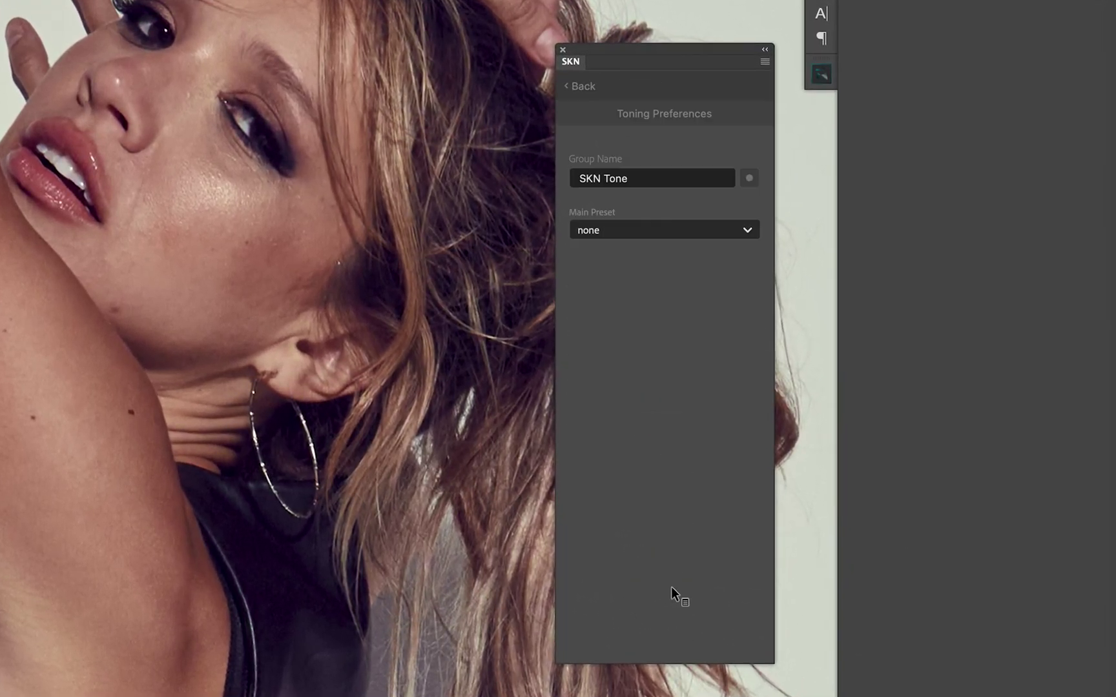
click(627, 232)
click(665, 389)
click(749, 178)
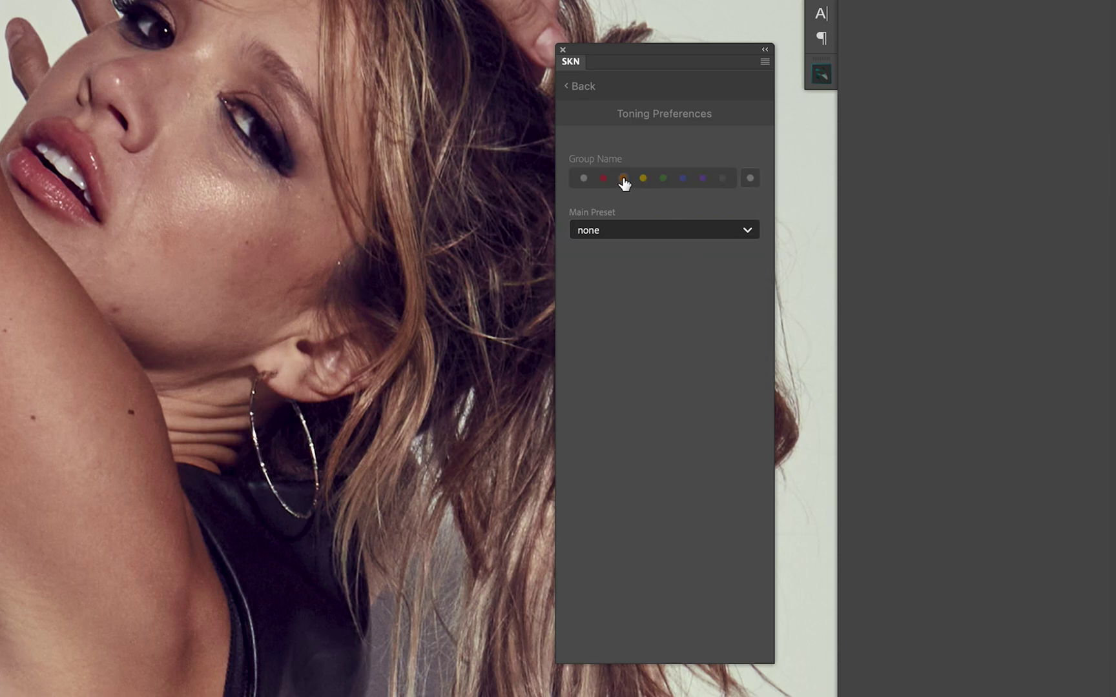
click(583, 179)
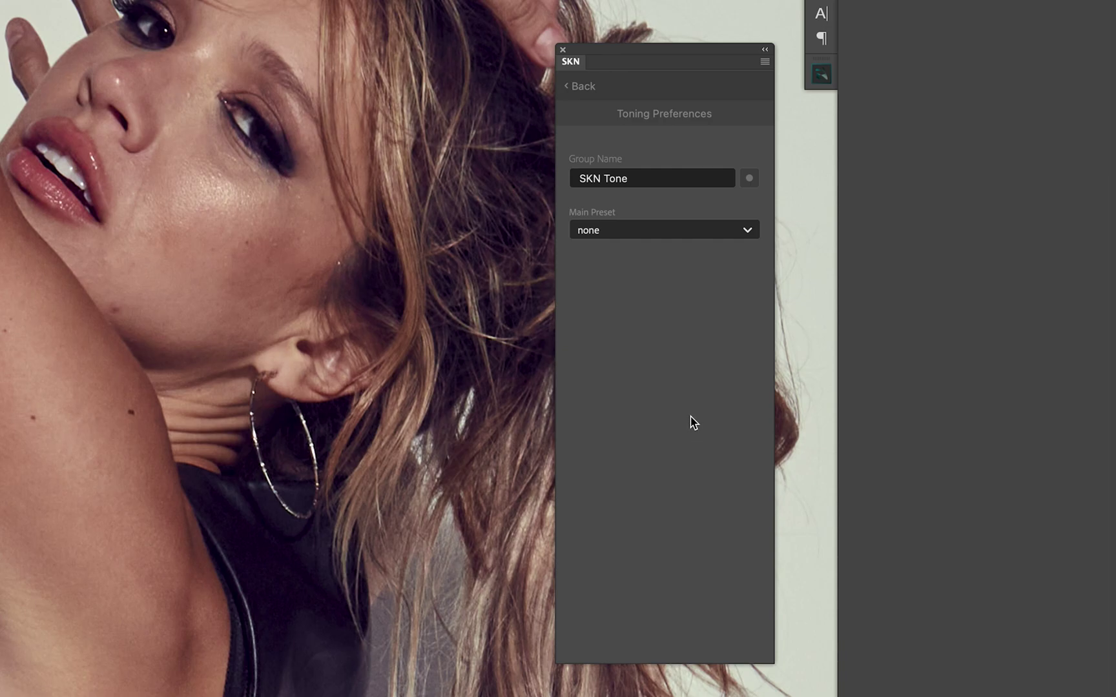
click(583, 86)
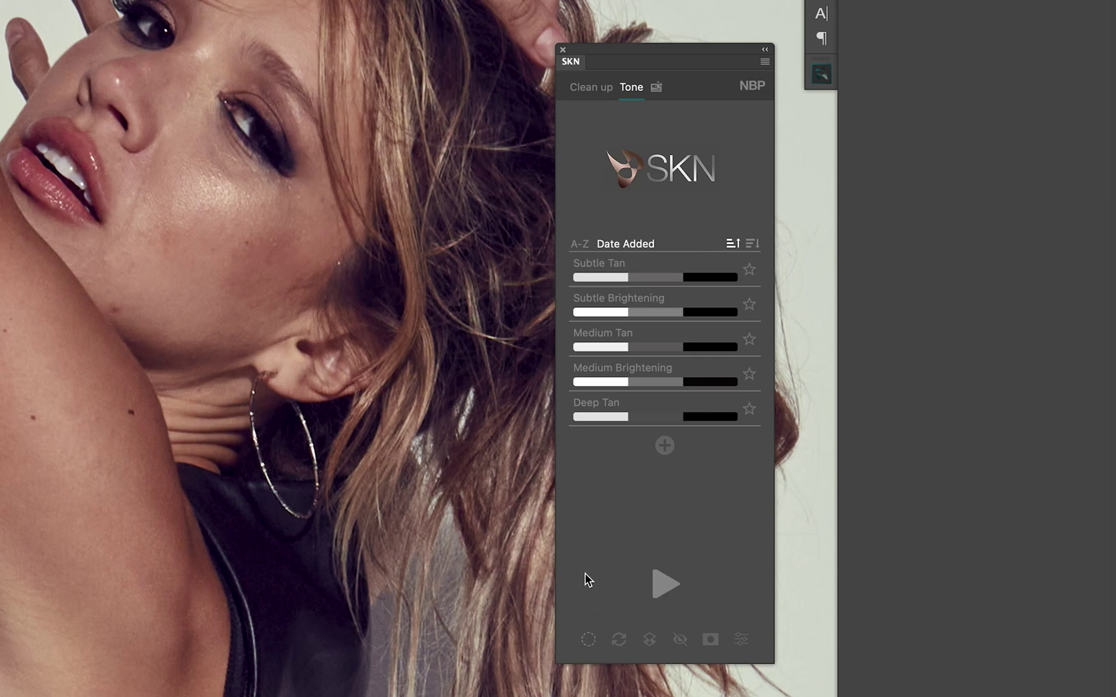
click(581, 245)
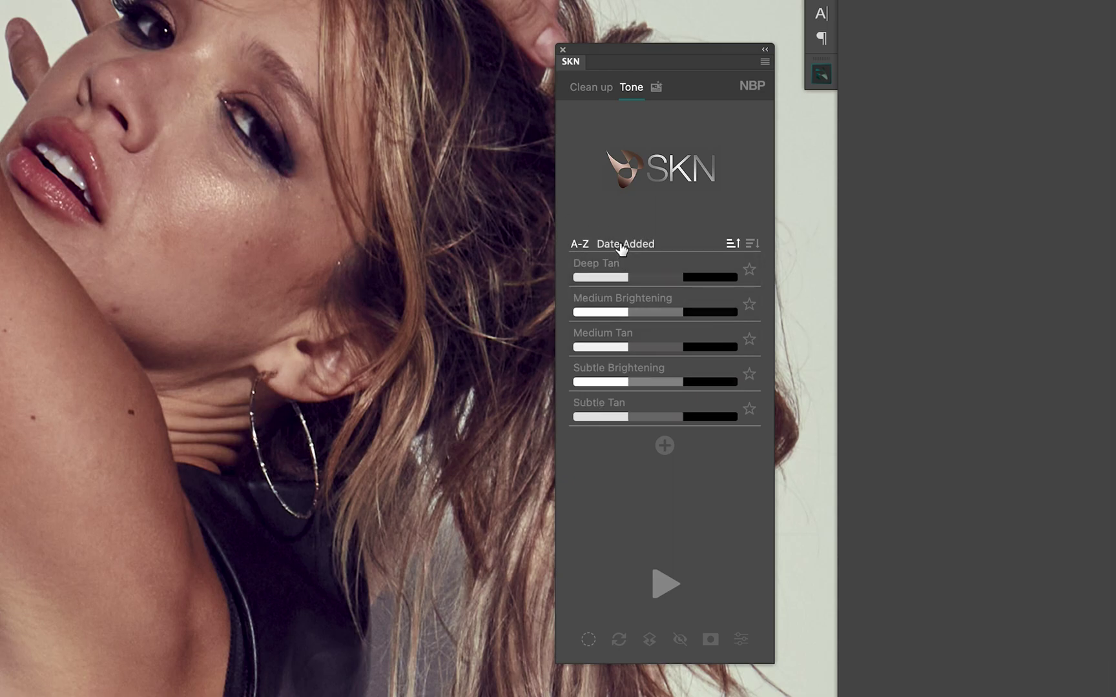
click(621, 245)
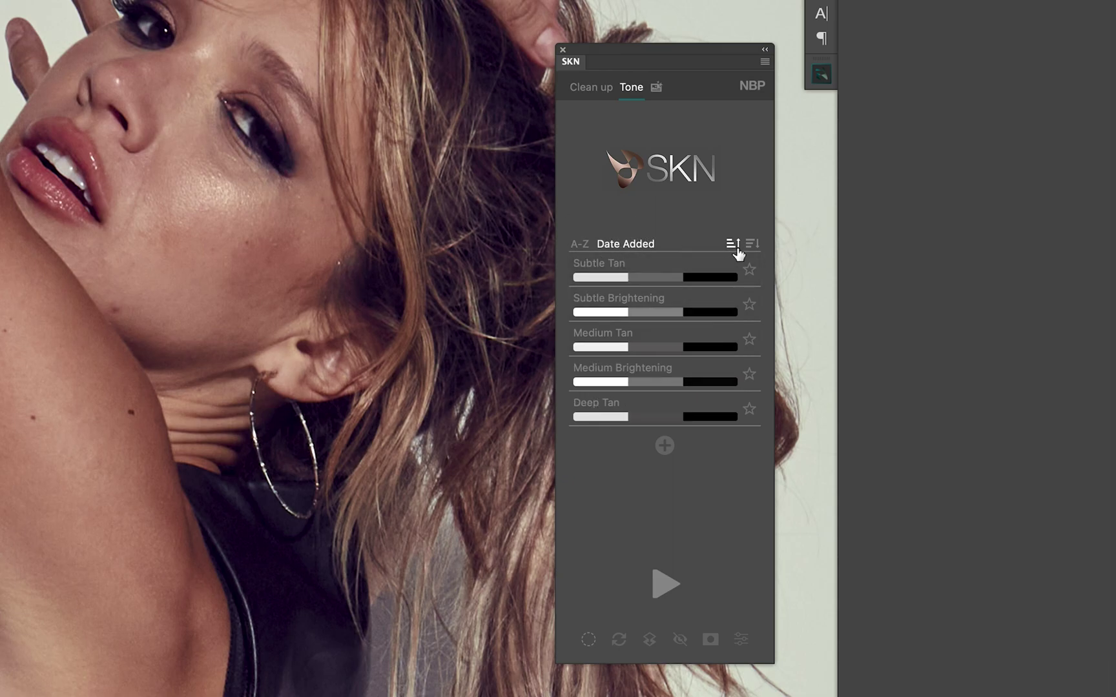
click(577, 245)
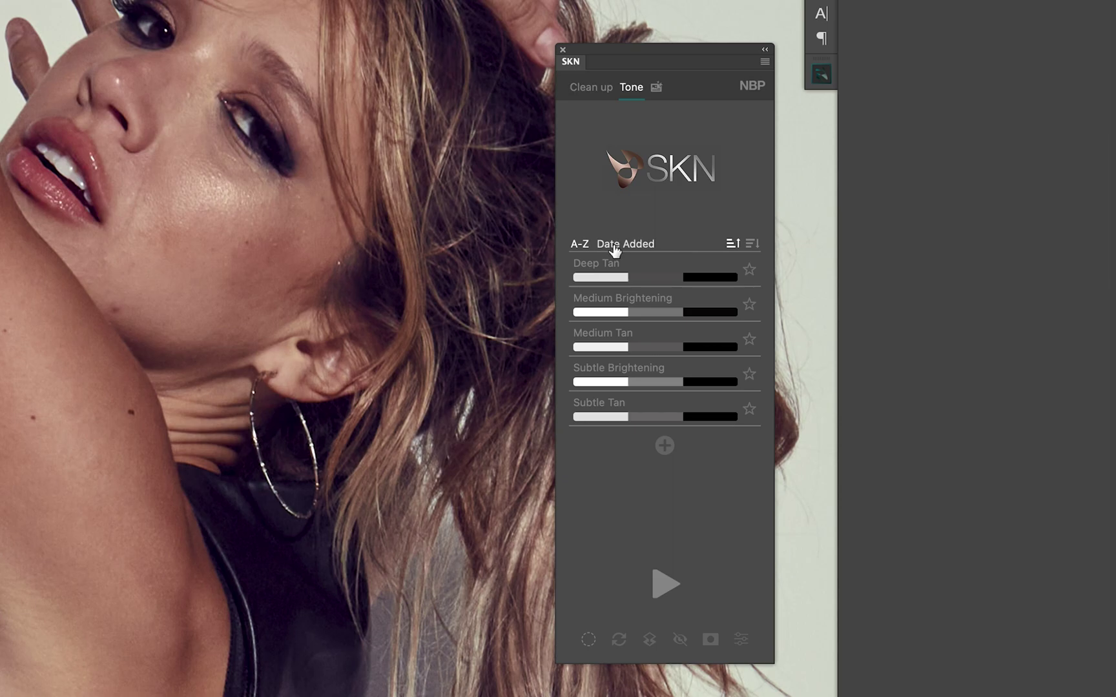
click(615, 250)
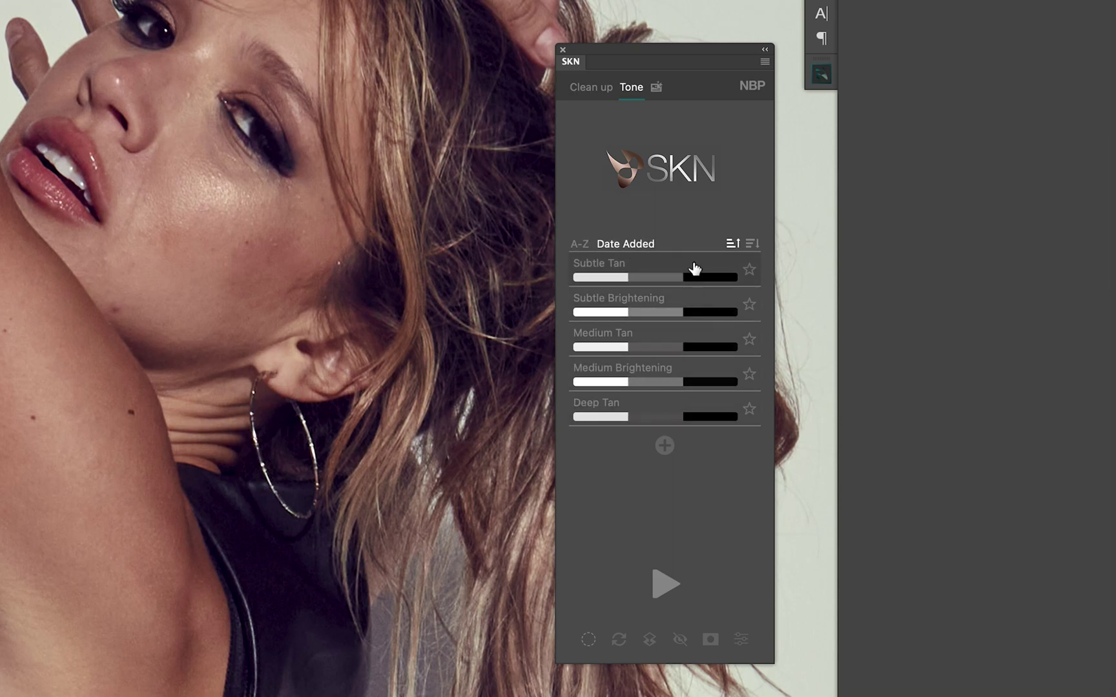
click(753, 244)
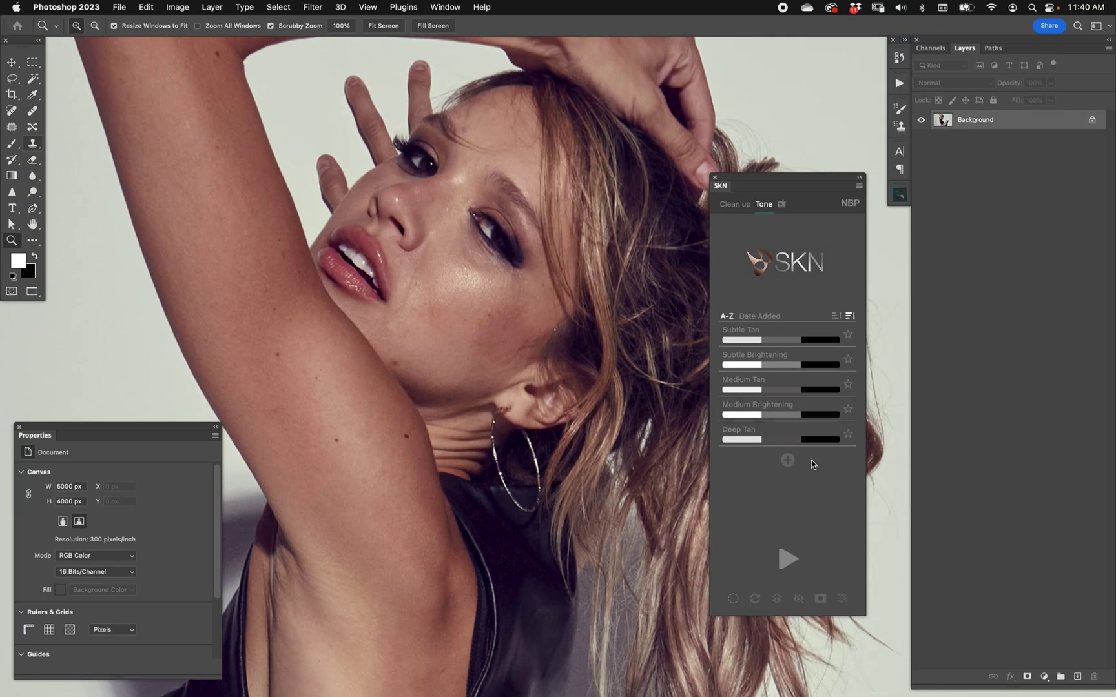
- Apply Medium Tan, lower the SKN Tone group's opacity to 63%, and compare it hidden
click(775, 385)
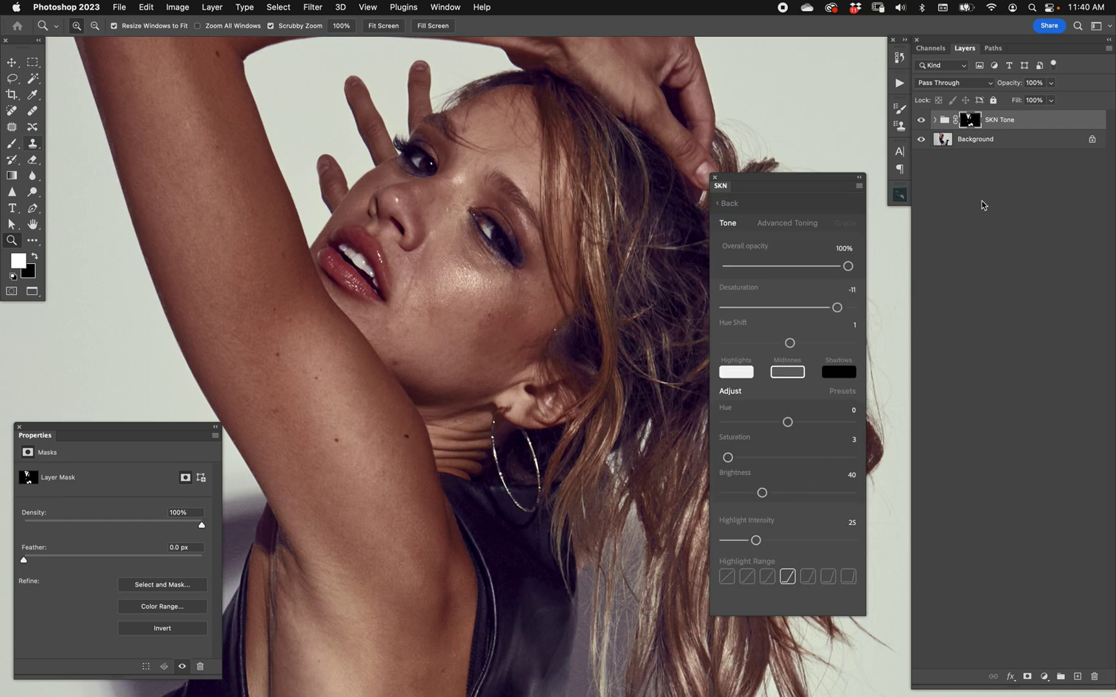
click(805, 266)
click(923, 124)
click(923, 124)
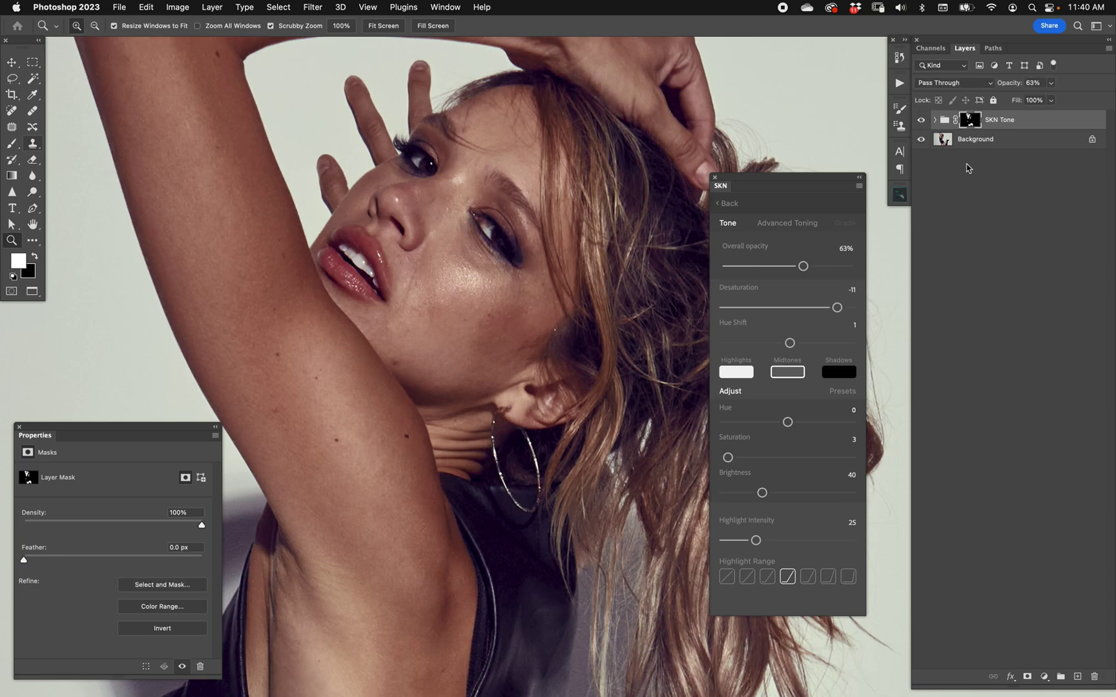
- Return to the Tone preset list after briefly peeking at the Clean up presets
click(727, 203)
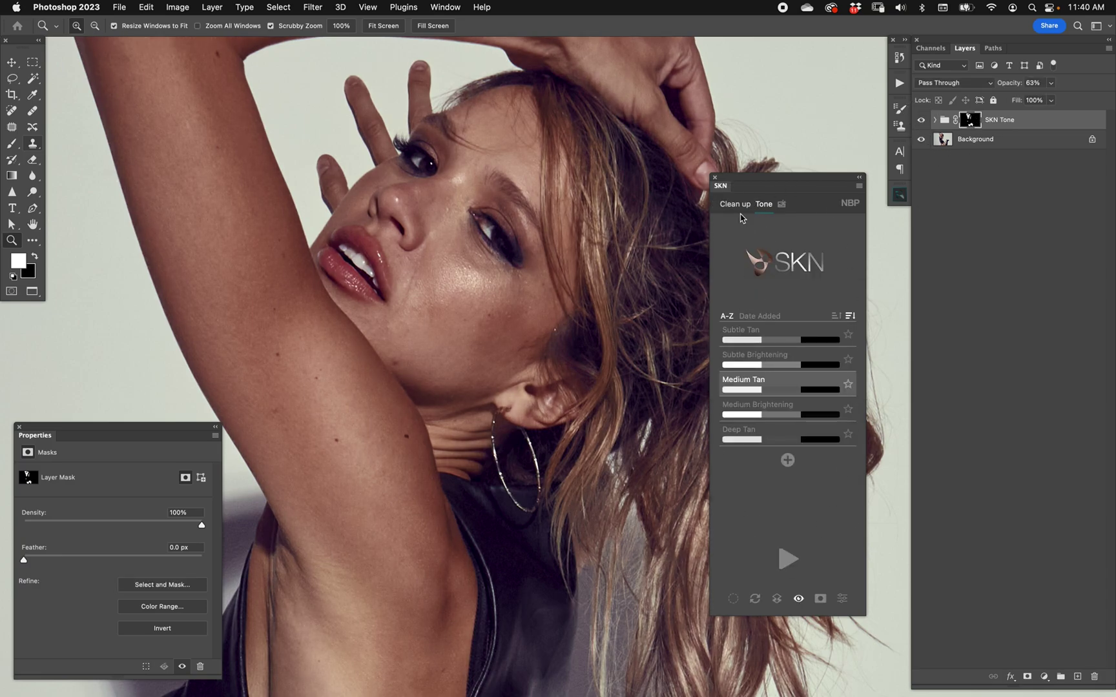
click(737, 205)
click(762, 206)
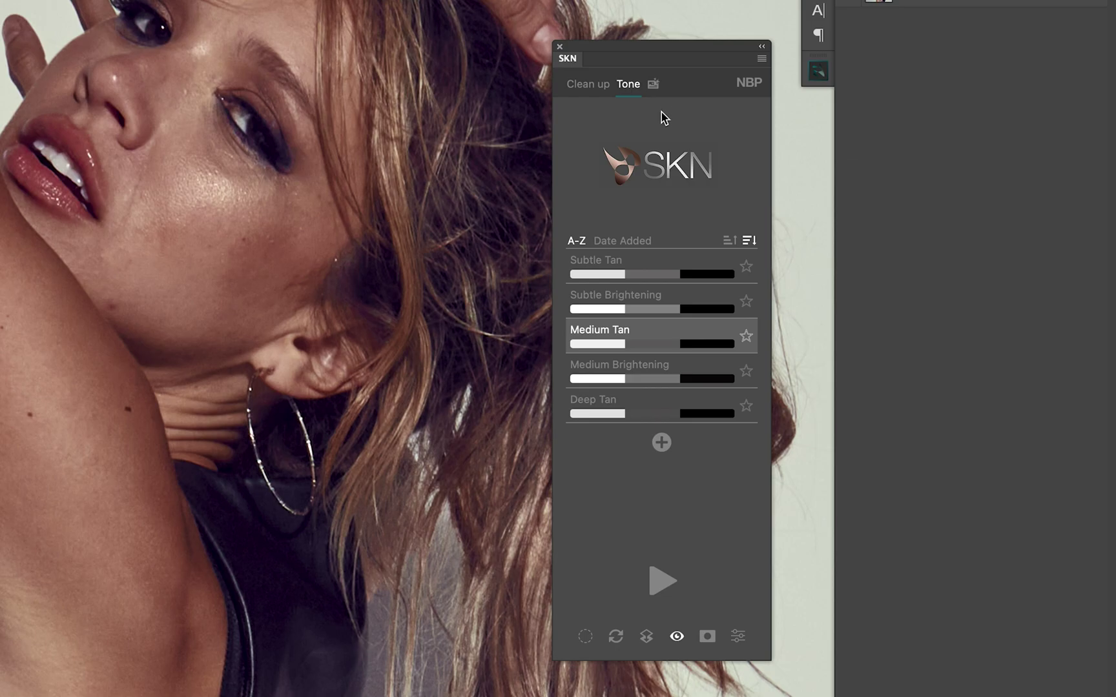
- Flip between the NBP new-tools page and Tone presets, ending on the Clean up list
click(653, 84)
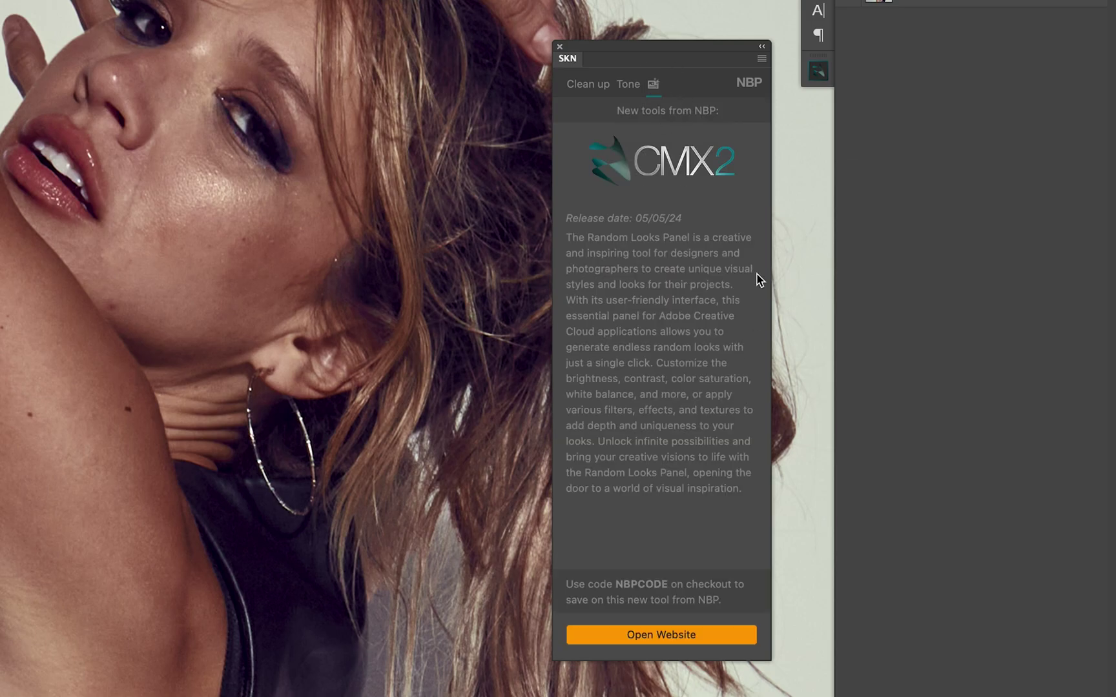
click(627, 86)
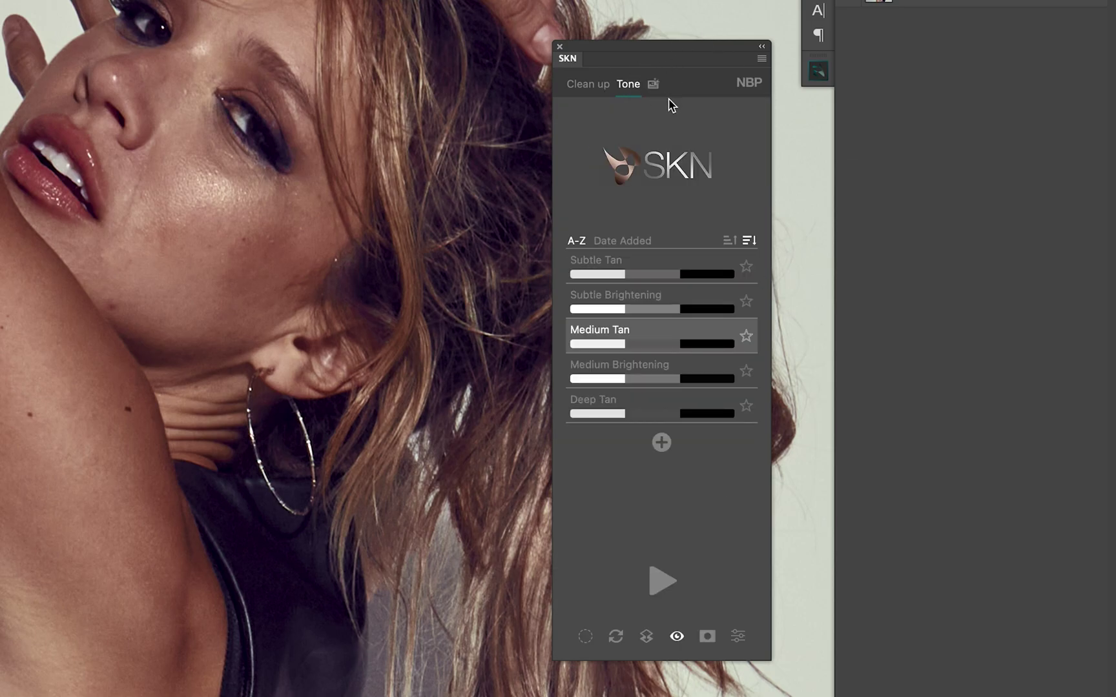
click(653, 84)
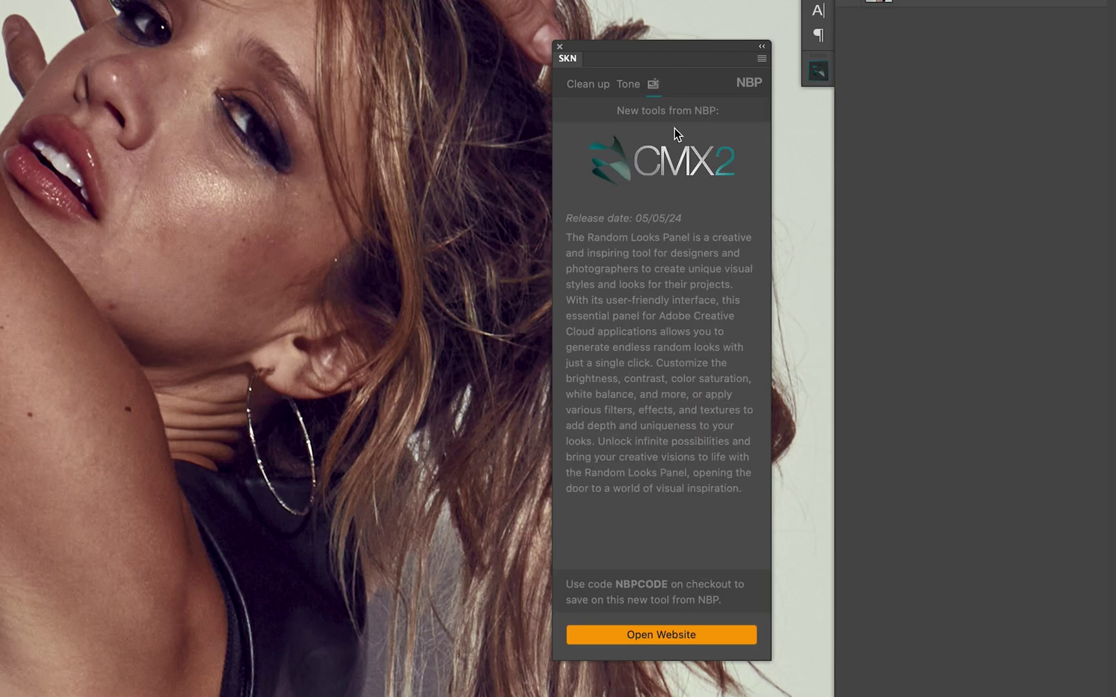
click(629, 86)
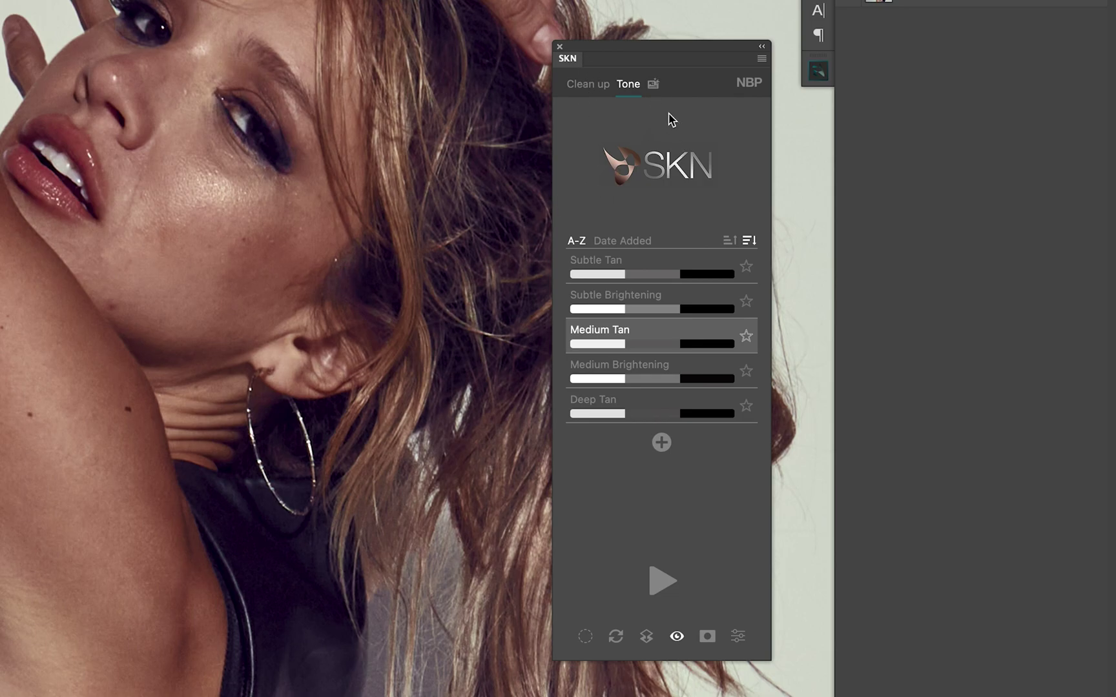
click(653, 87)
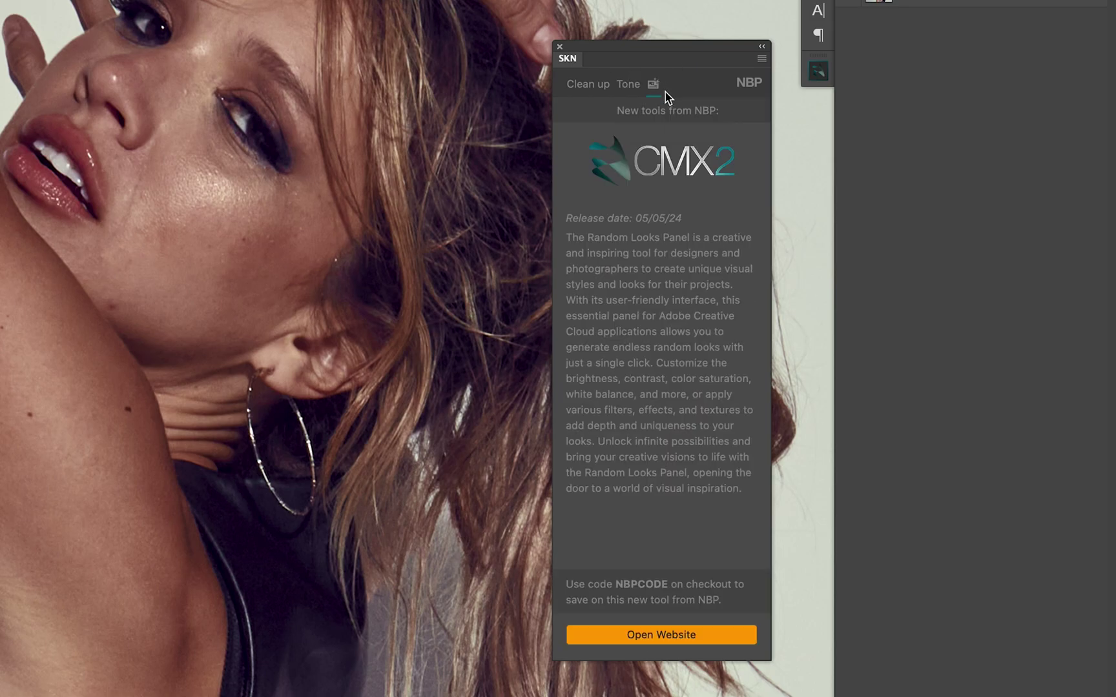
click(629, 86)
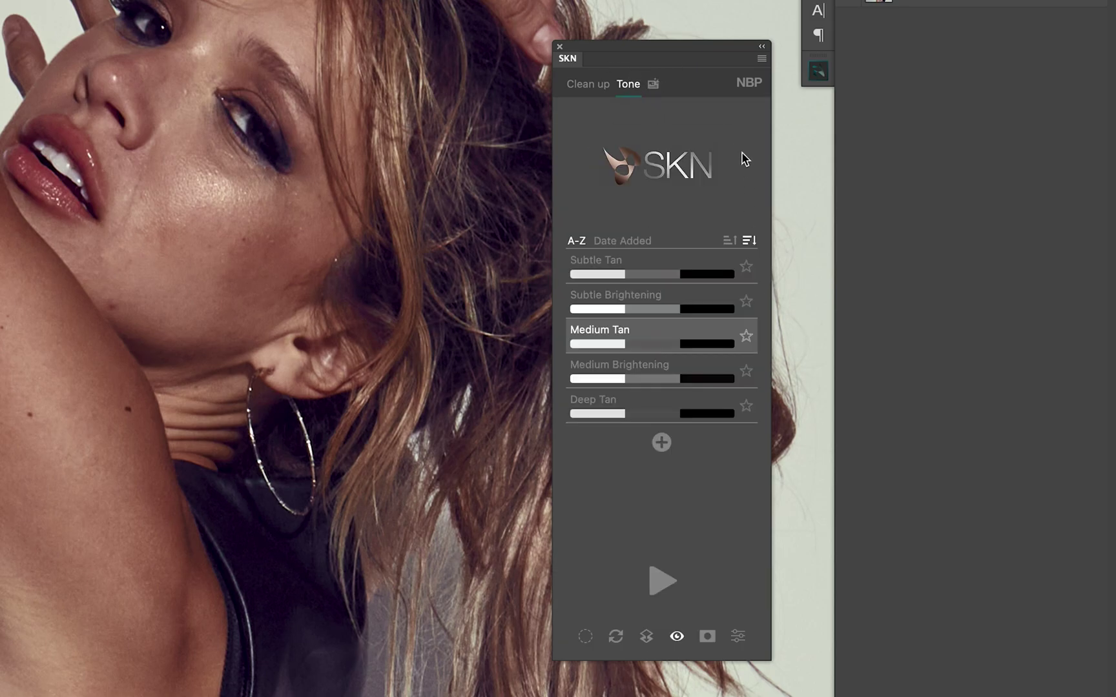
click(653, 84)
click(636, 91)
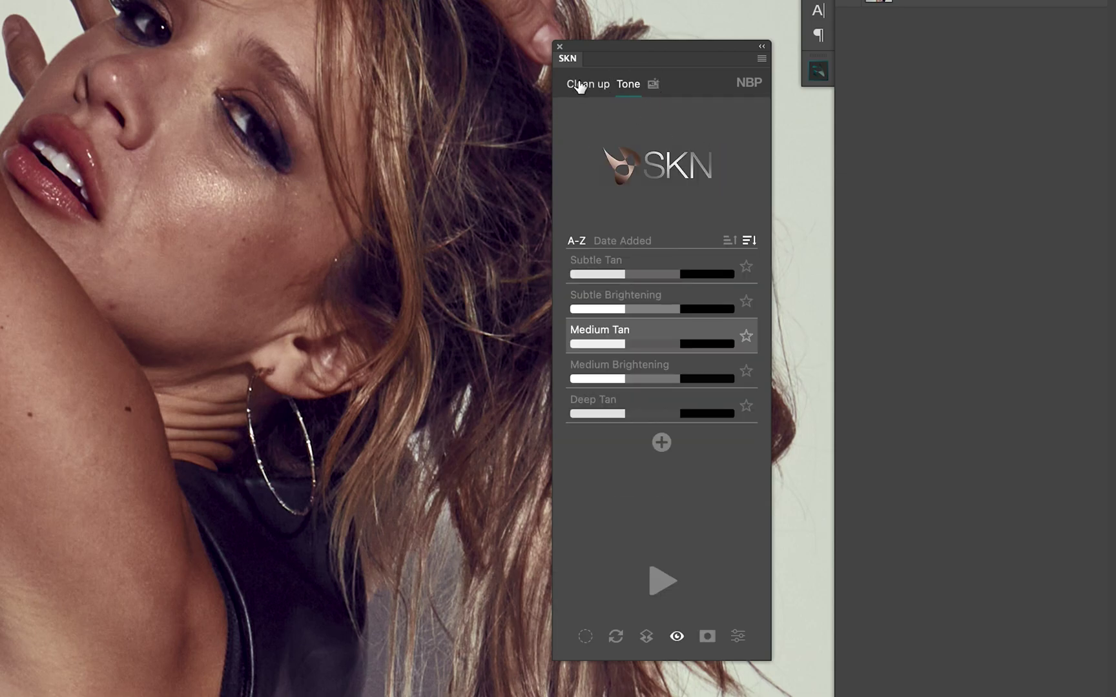